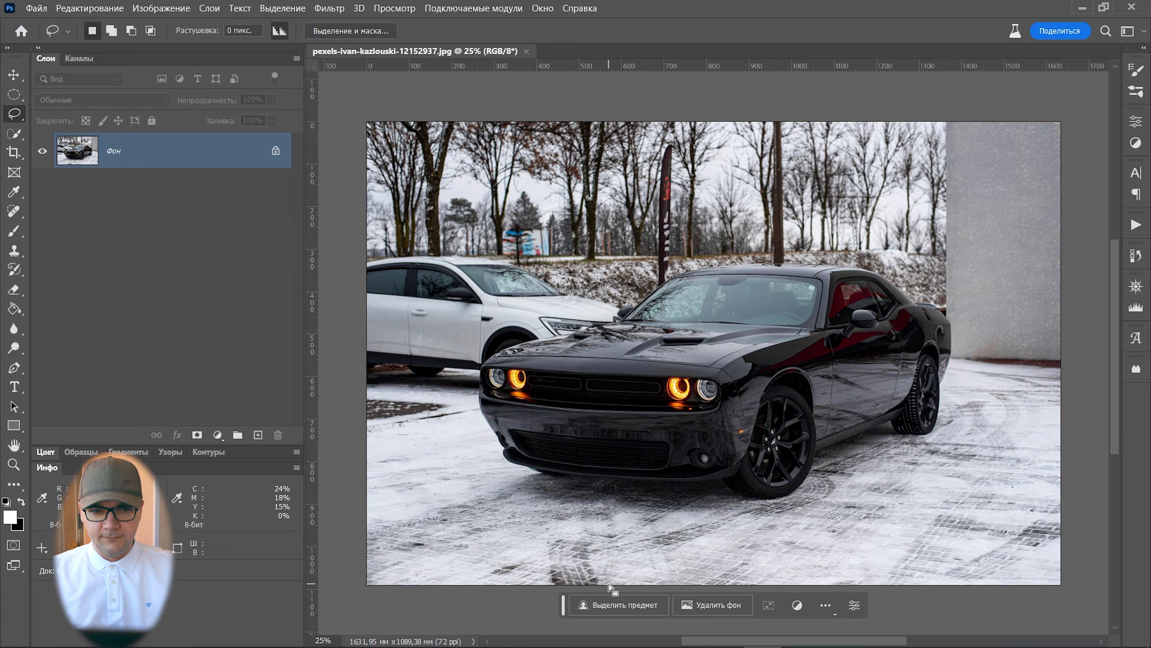
- Select the whole car photo and run Generative Fill with the prompt "Oil paint"
key("ctrl+a")
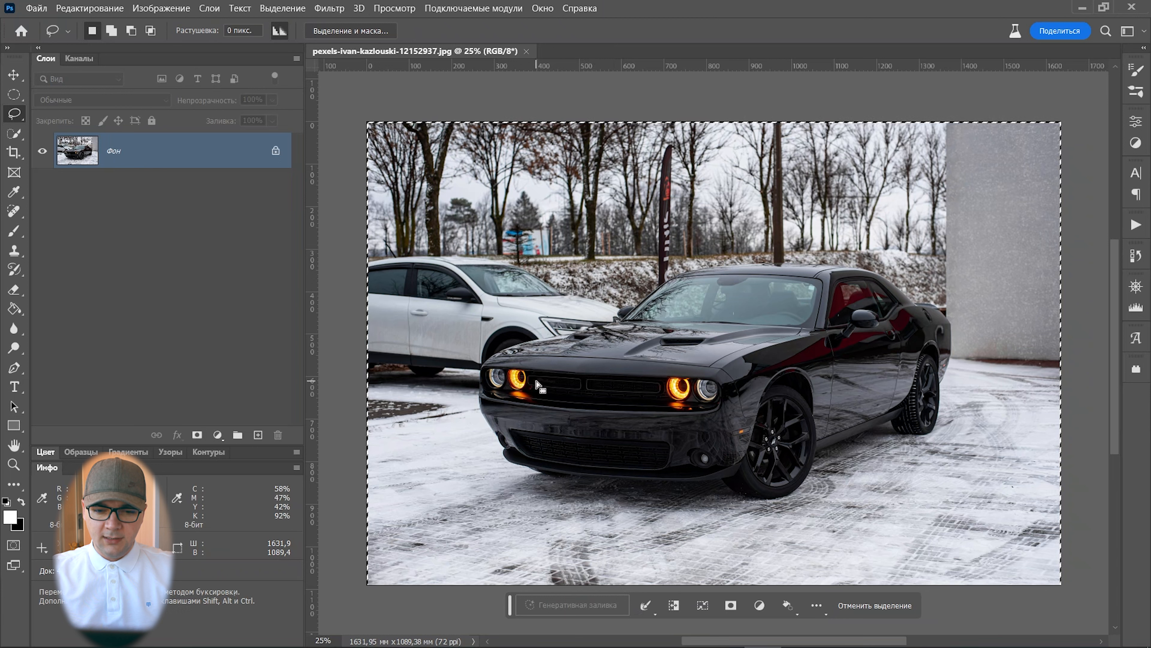
left_click(587, 612)
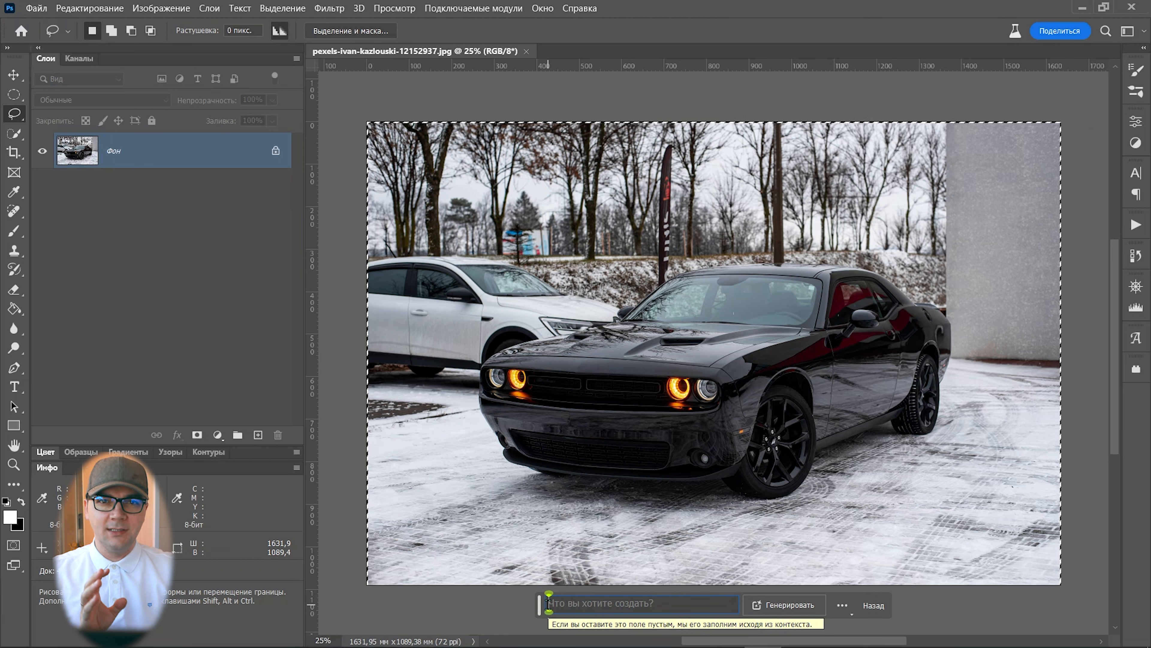
type("Dil ")
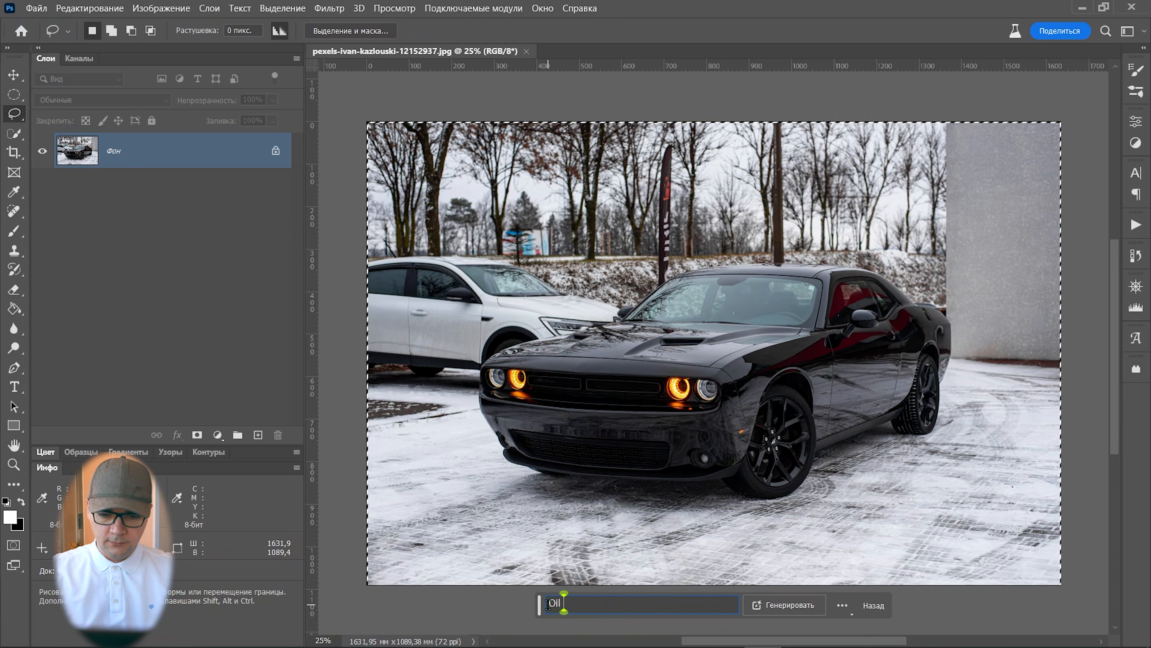
type("paint")
key("Return")
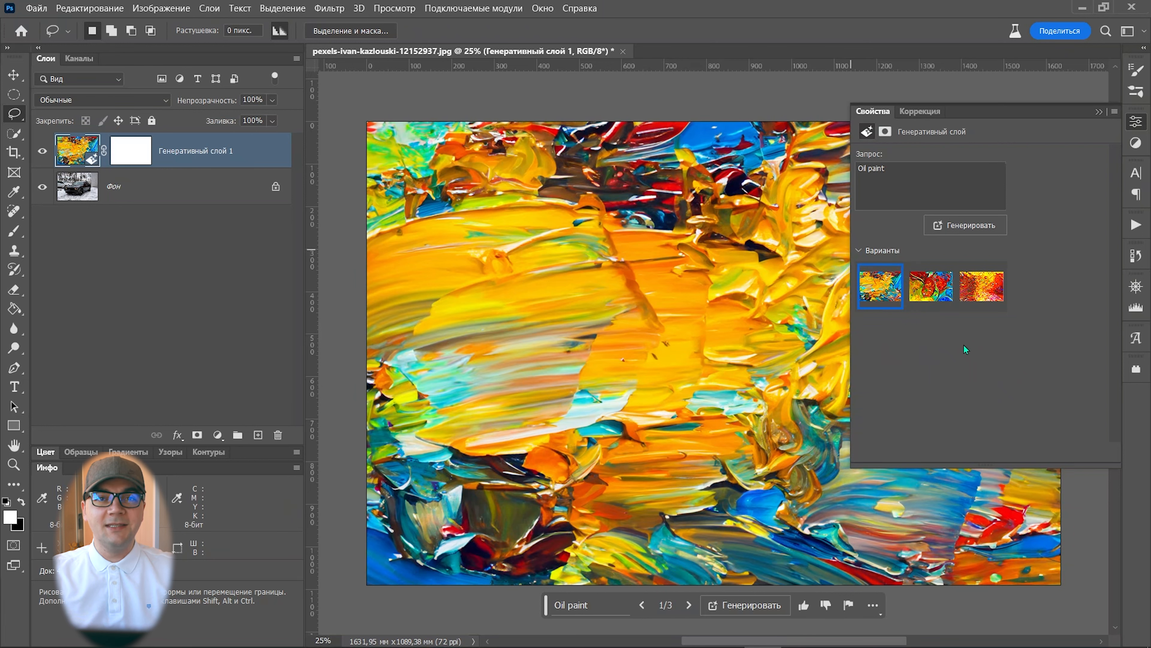
- Preview the second and third generated variations, and delete the generative layer
left_click(940, 300)
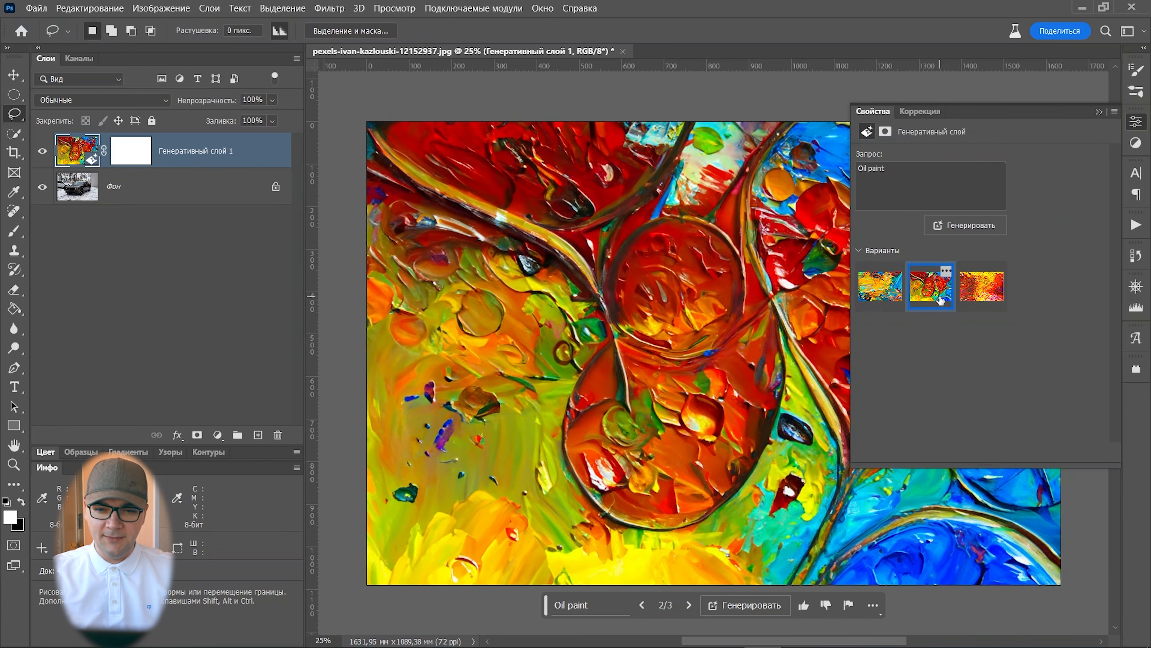
left_click(970, 290)
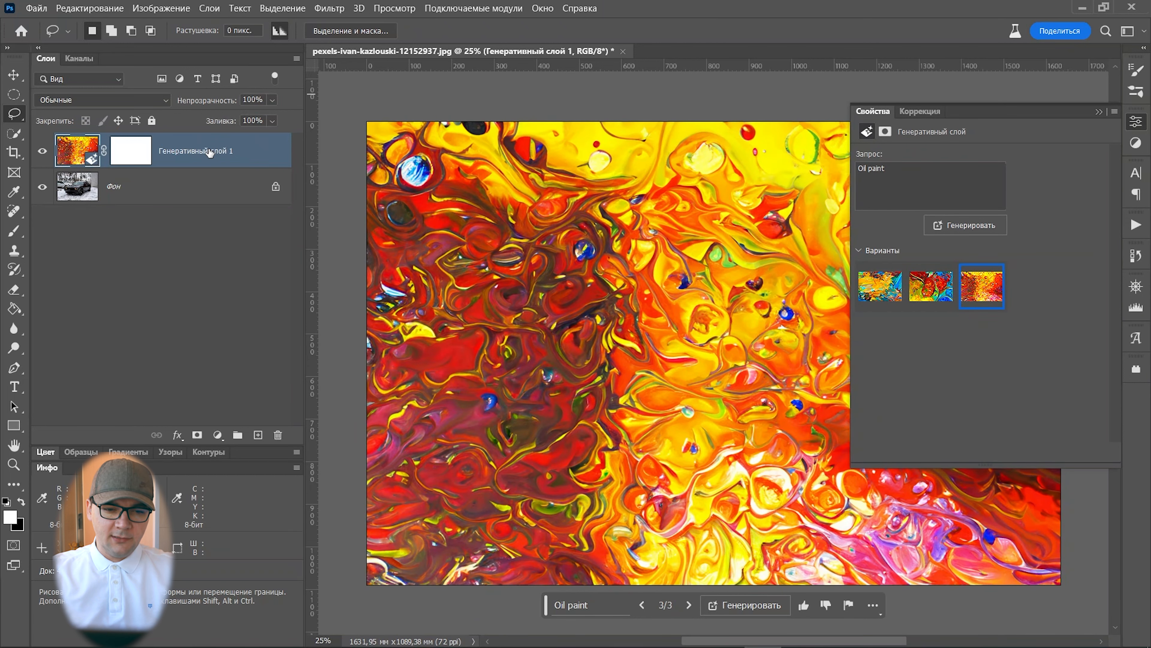
left_click_drag(210, 153, 276, 435)
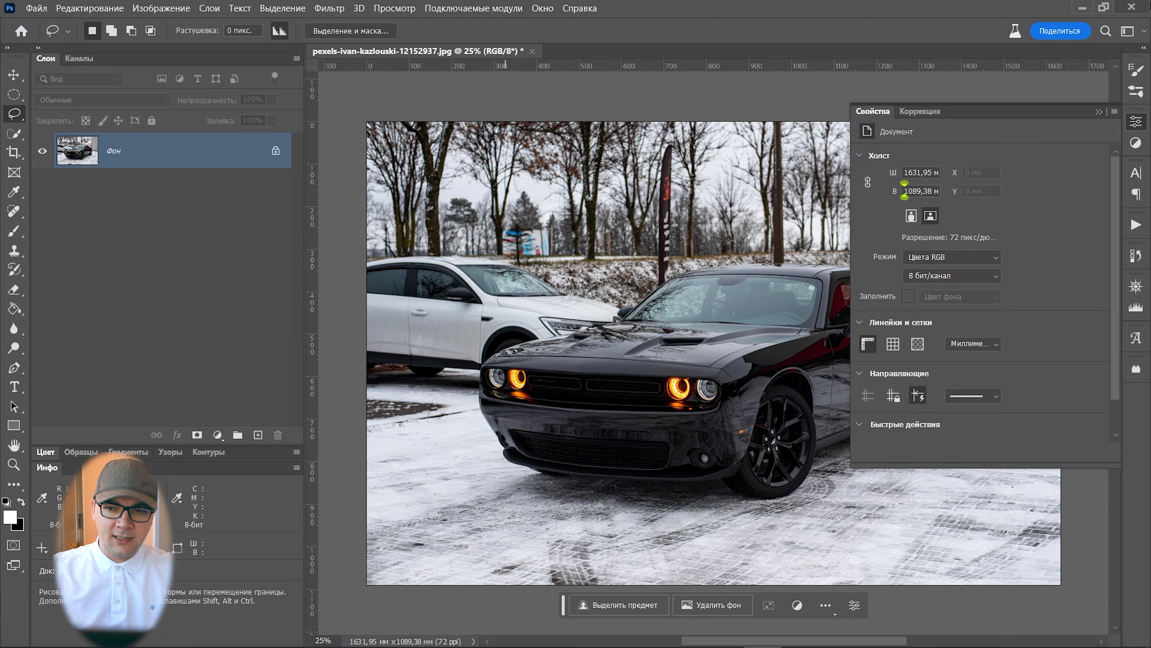
left_click(1099, 113)
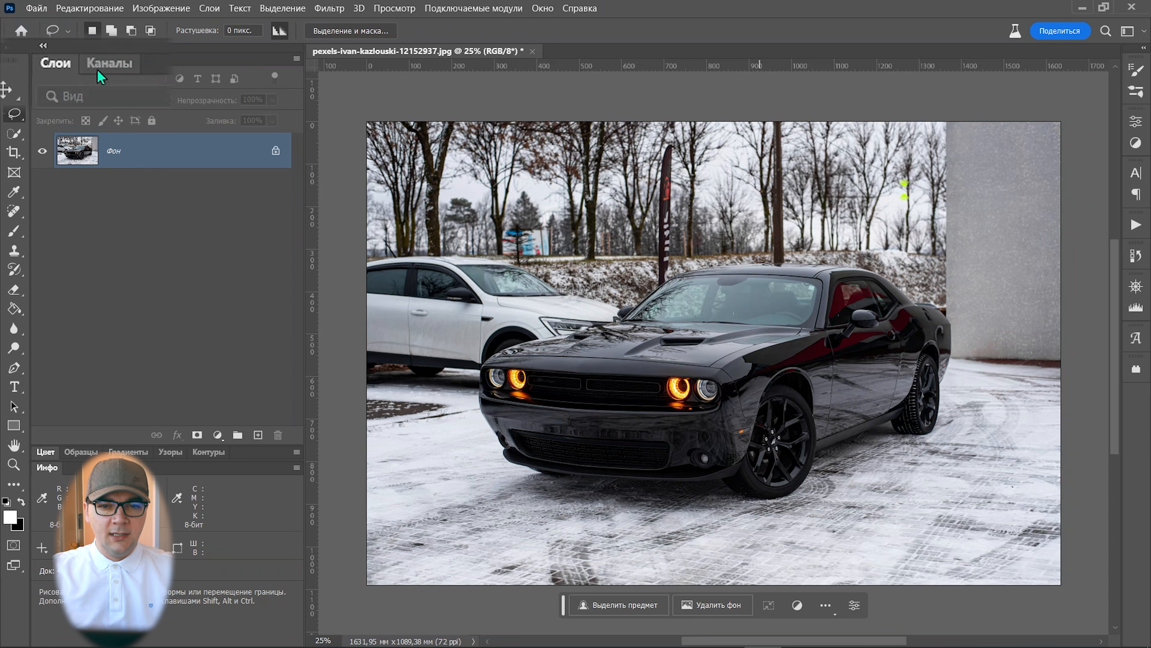
- Display the image's channels and add a new alpha channel
left_click(544, 8)
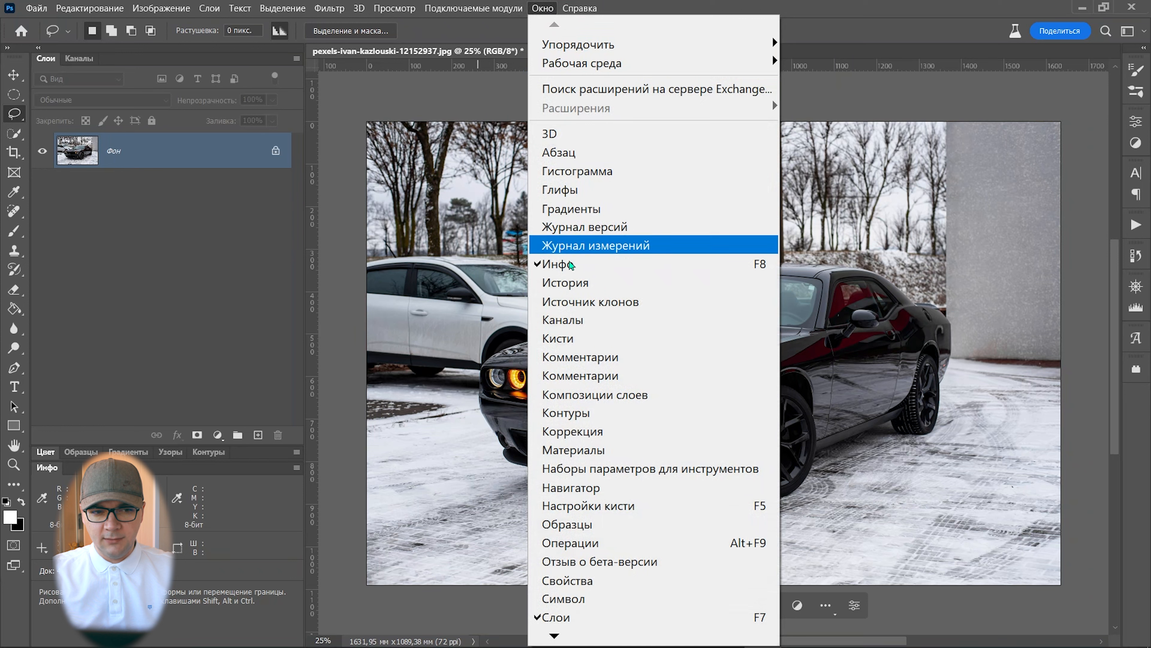
left_click(577, 320)
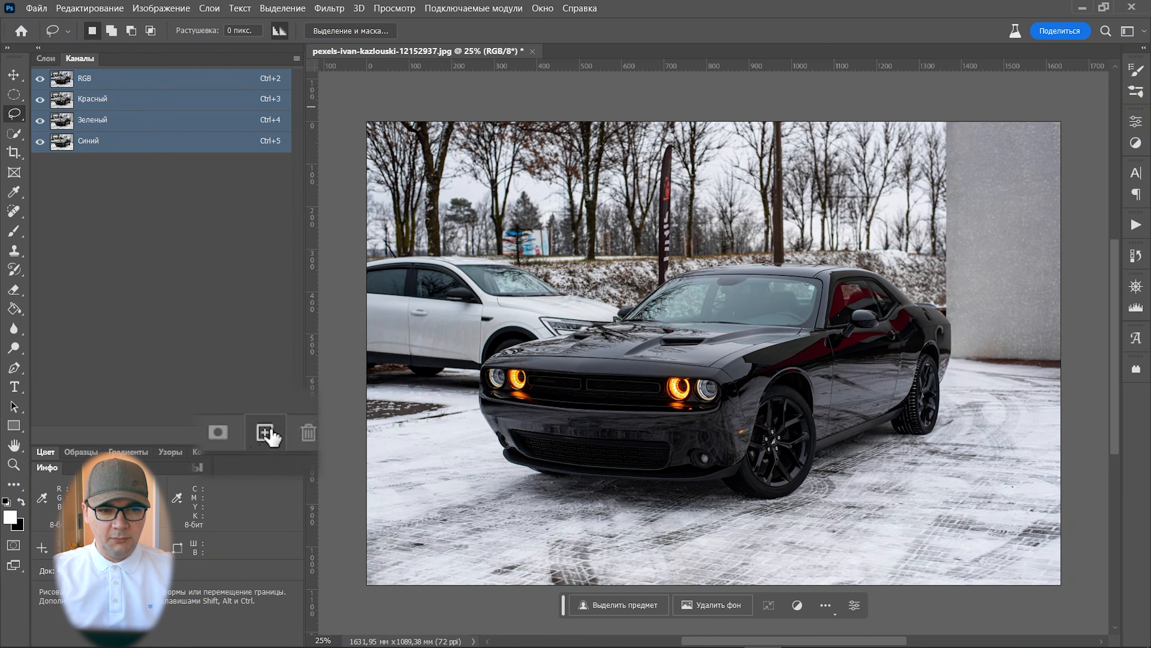
left_click(256, 435)
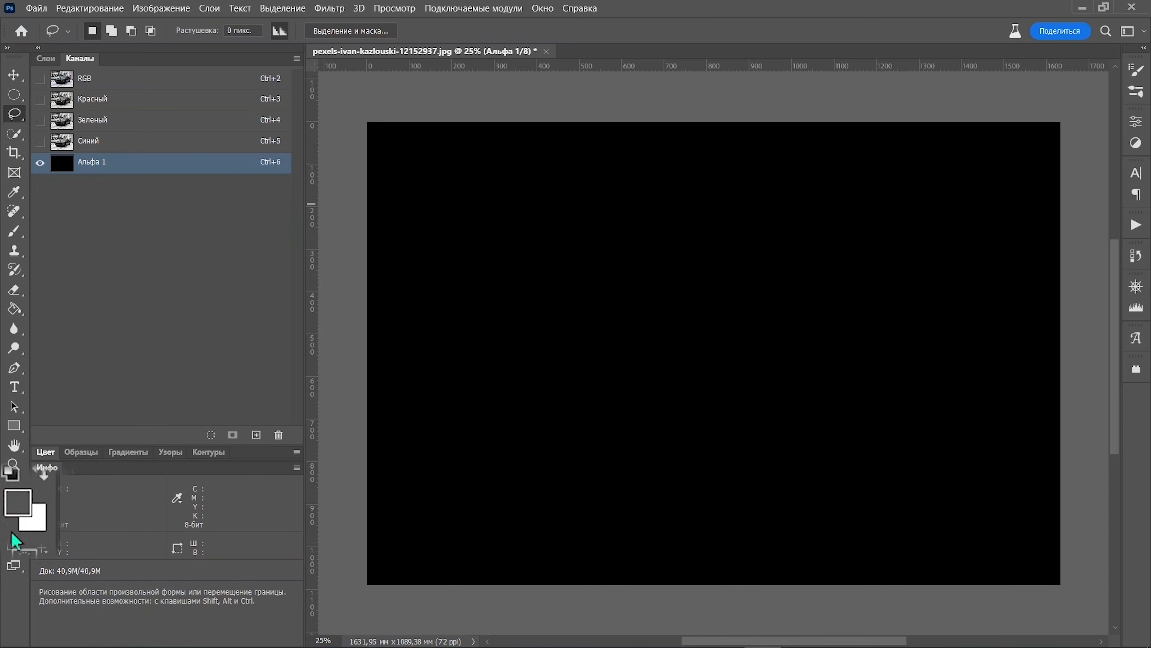
- Set the foreground color to a dark gray with 30% brightness
left_click(18, 503)
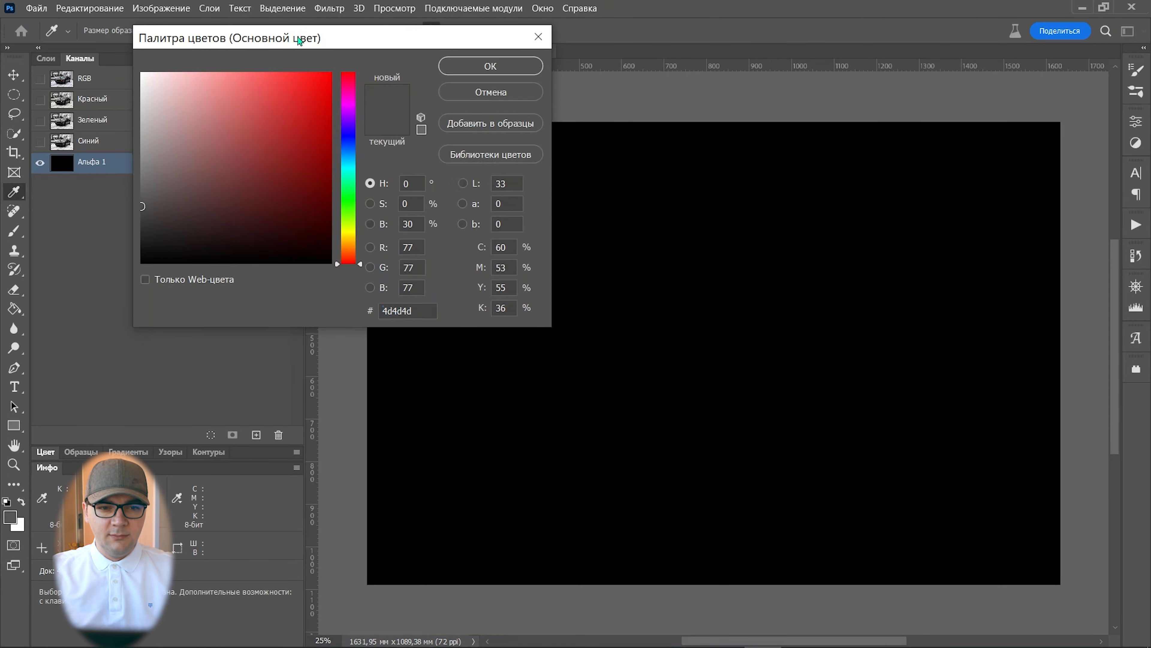
left_click_drag(300, 41, 277, 68)
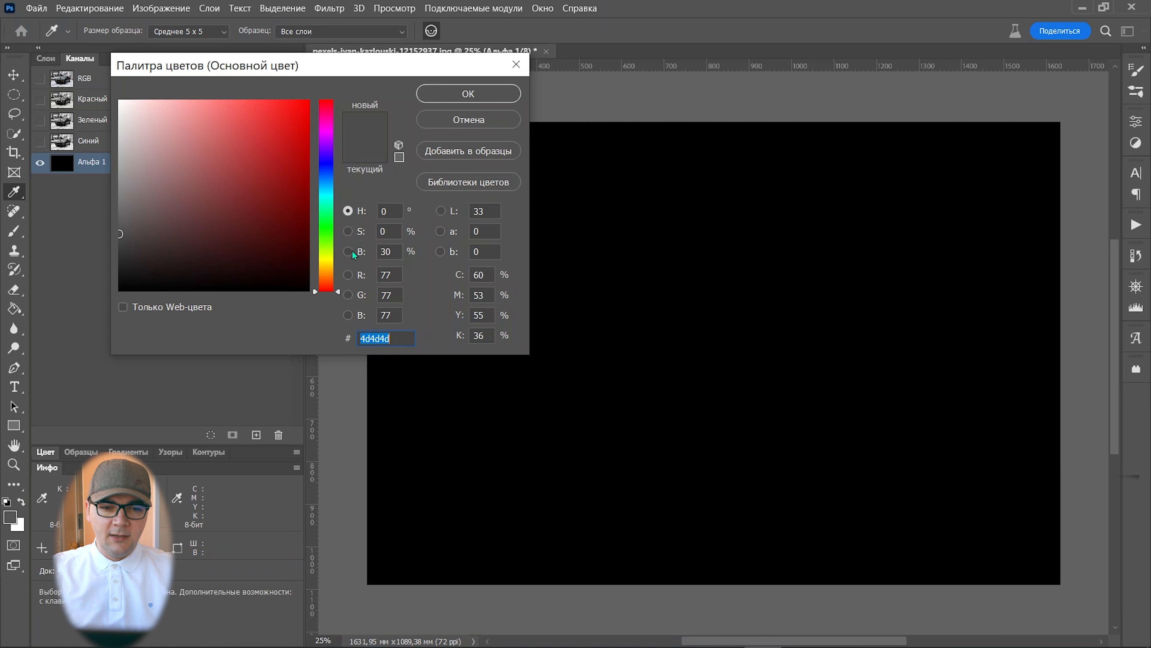
left_click(391, 251)
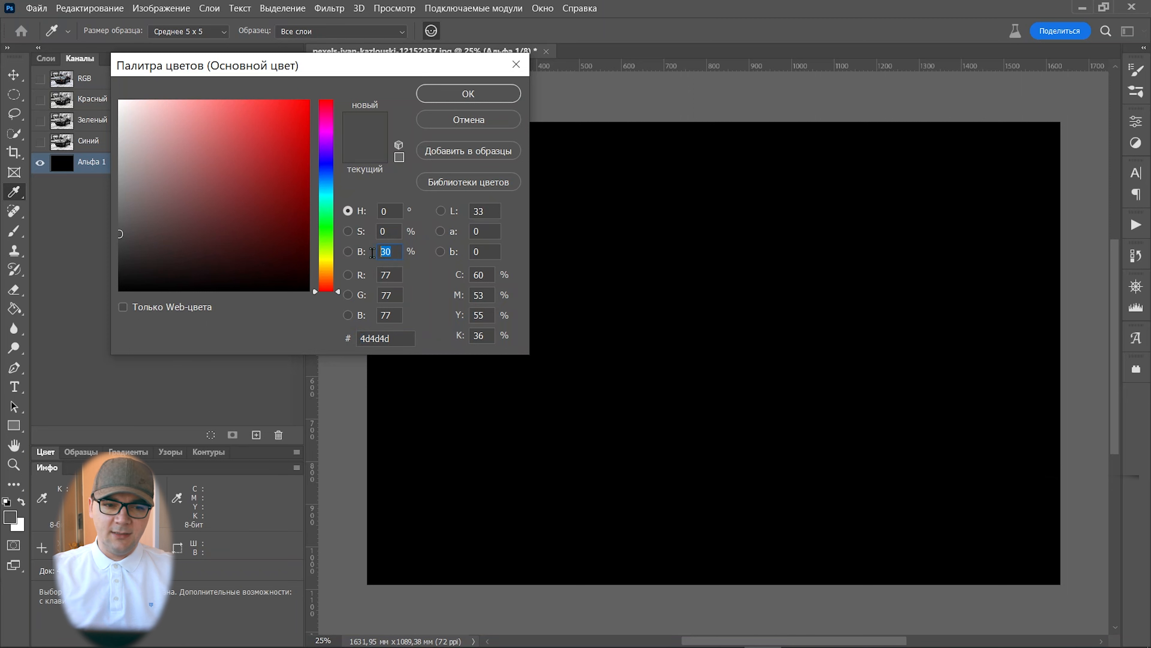
type("30")
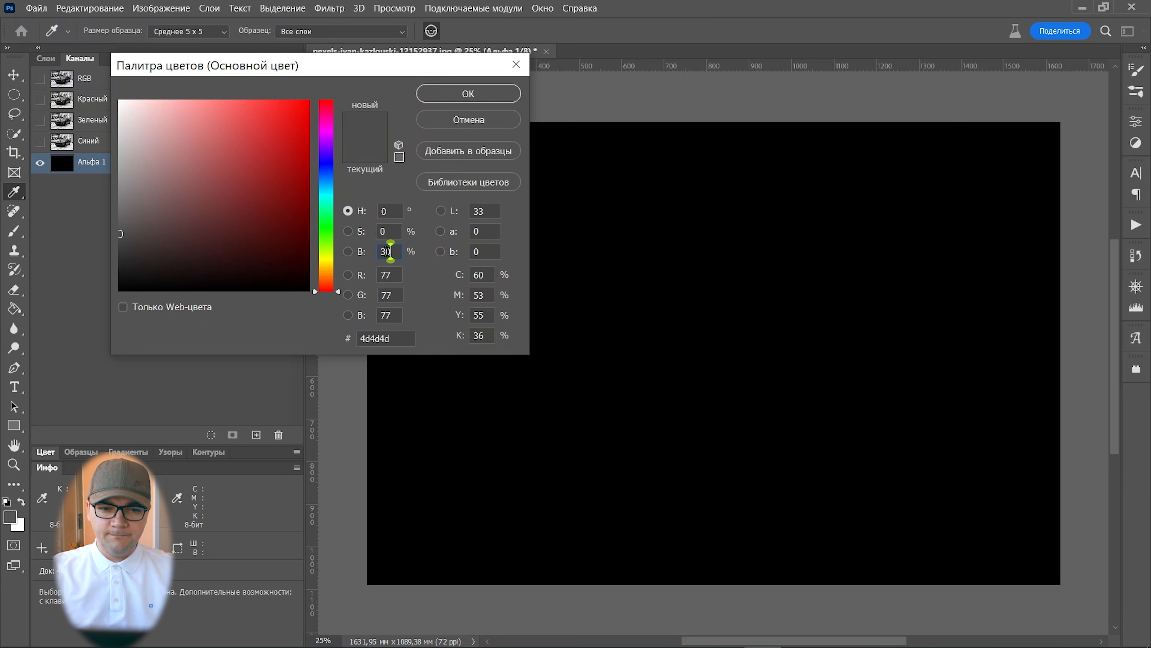
double_click(392, 253)
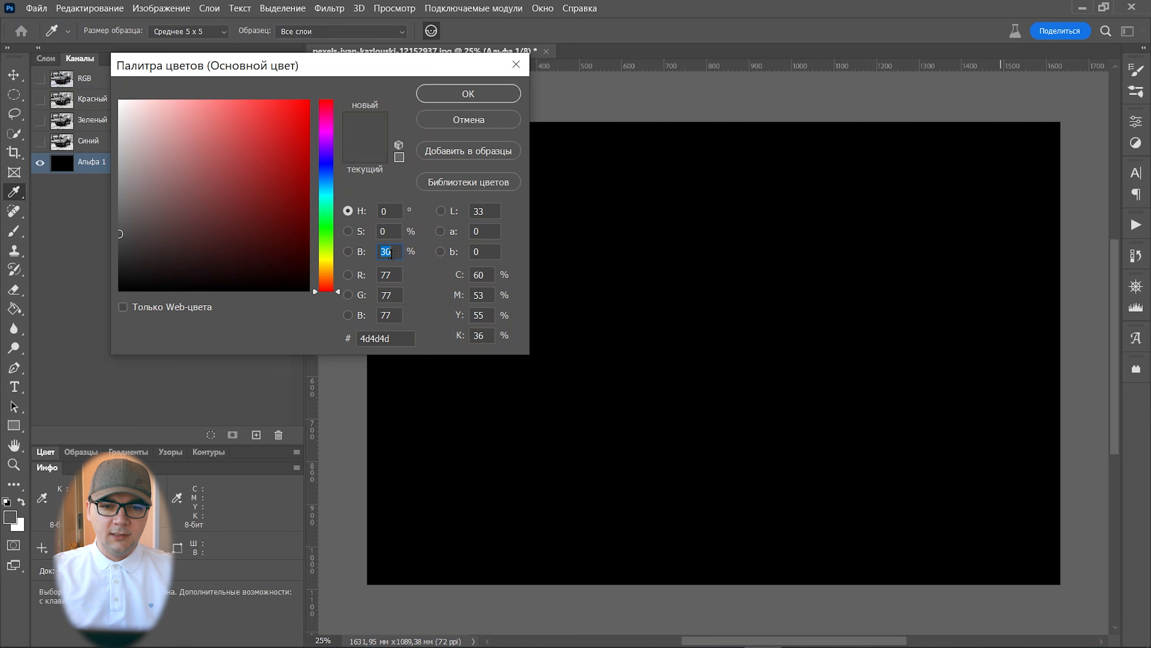
left_click(498, 93)
key("l")
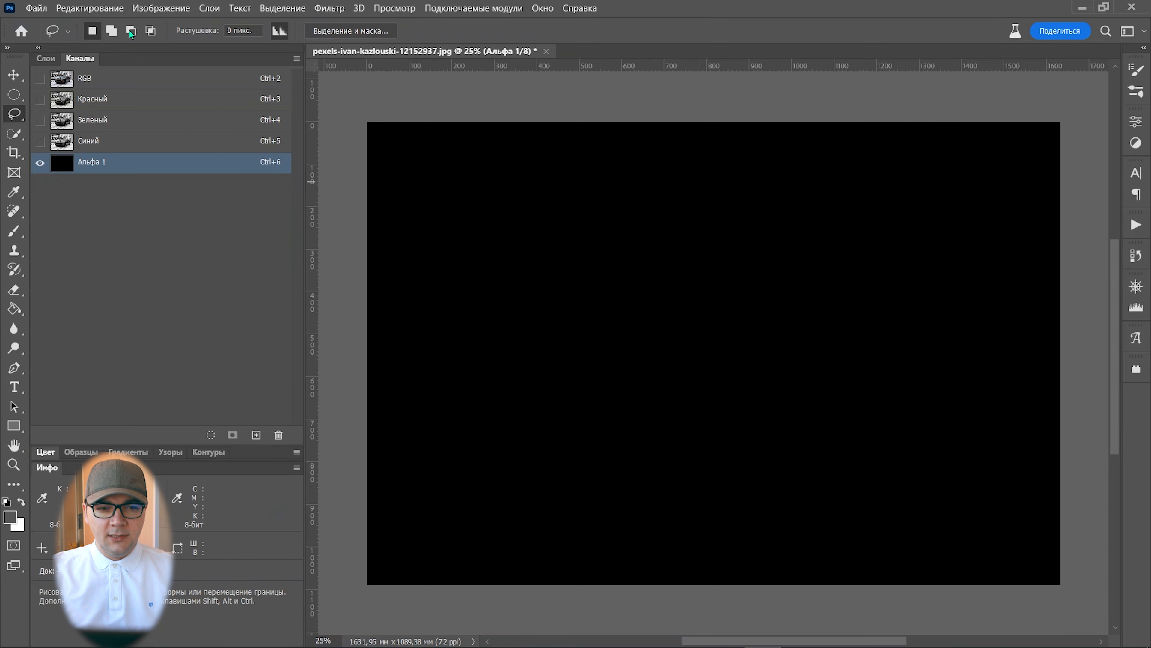
- Fill the alpha channel with the foreground color in Normal mode at 100% opacity
left_click(104, 7)
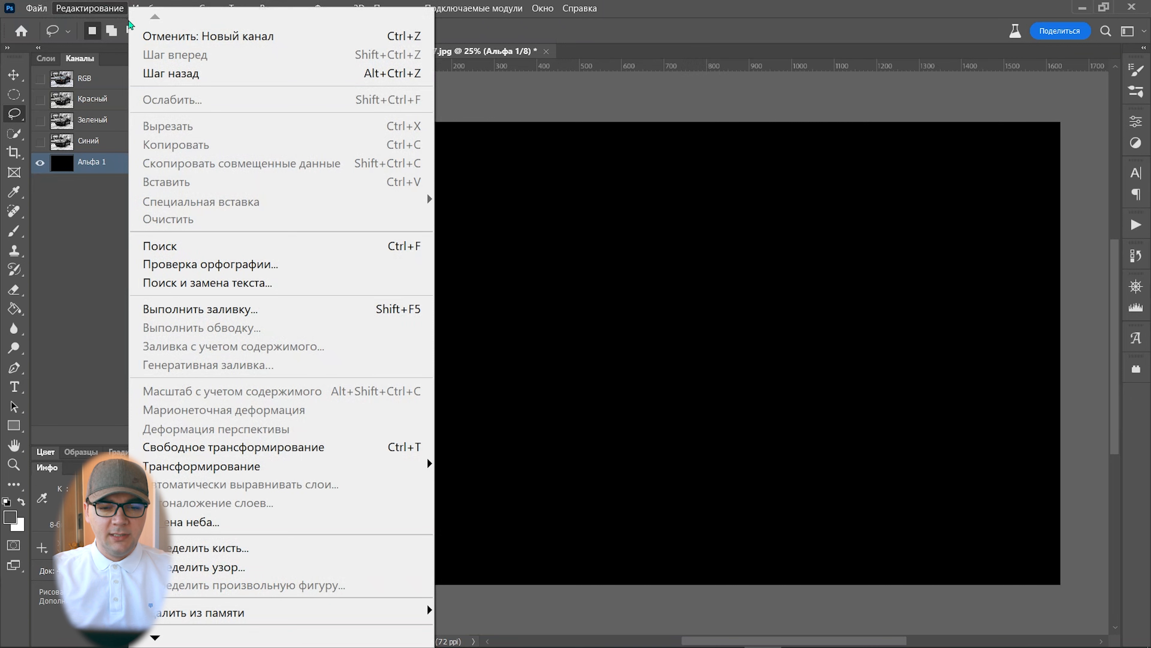
left_click(263, 311)
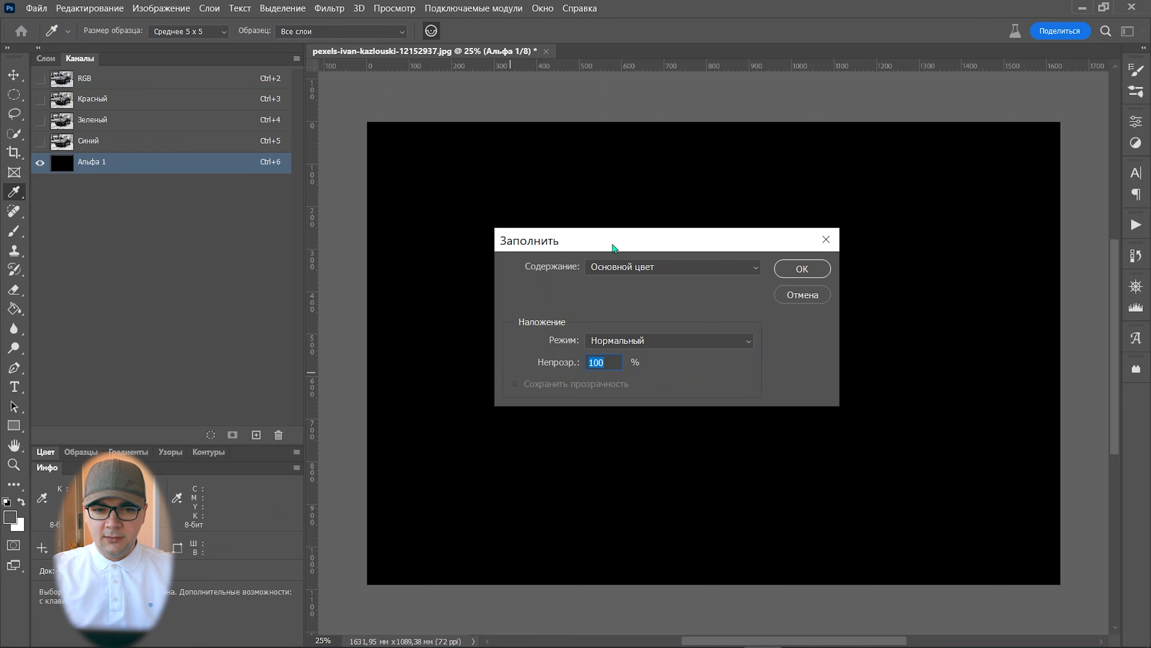
left_click_drag(612, 247, 487, 199)
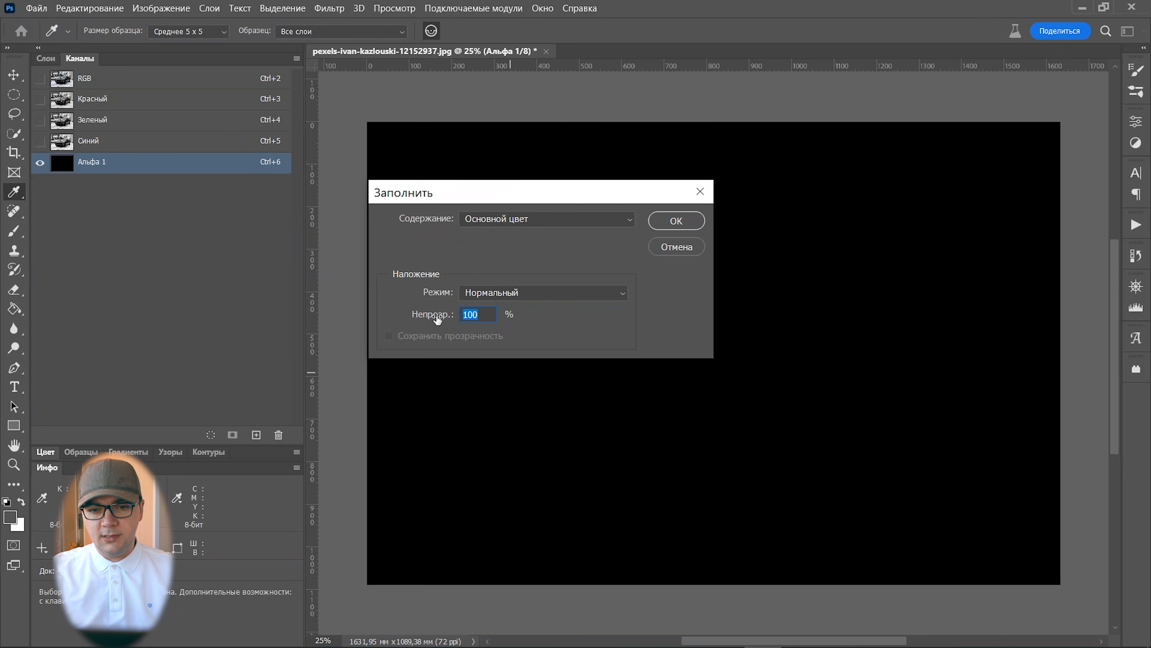
left_click(679, 221)
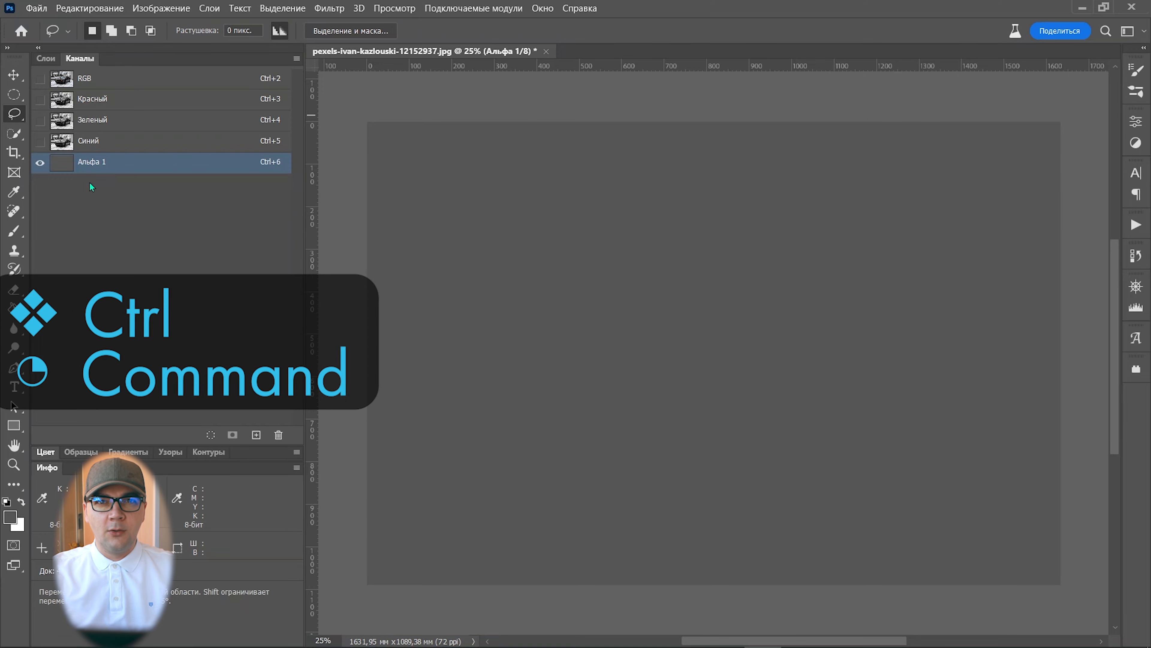
- Load the gray alpha channel as a selection, and return to the RGB composite and the layer list
left_click(63, 169, "ctrl")
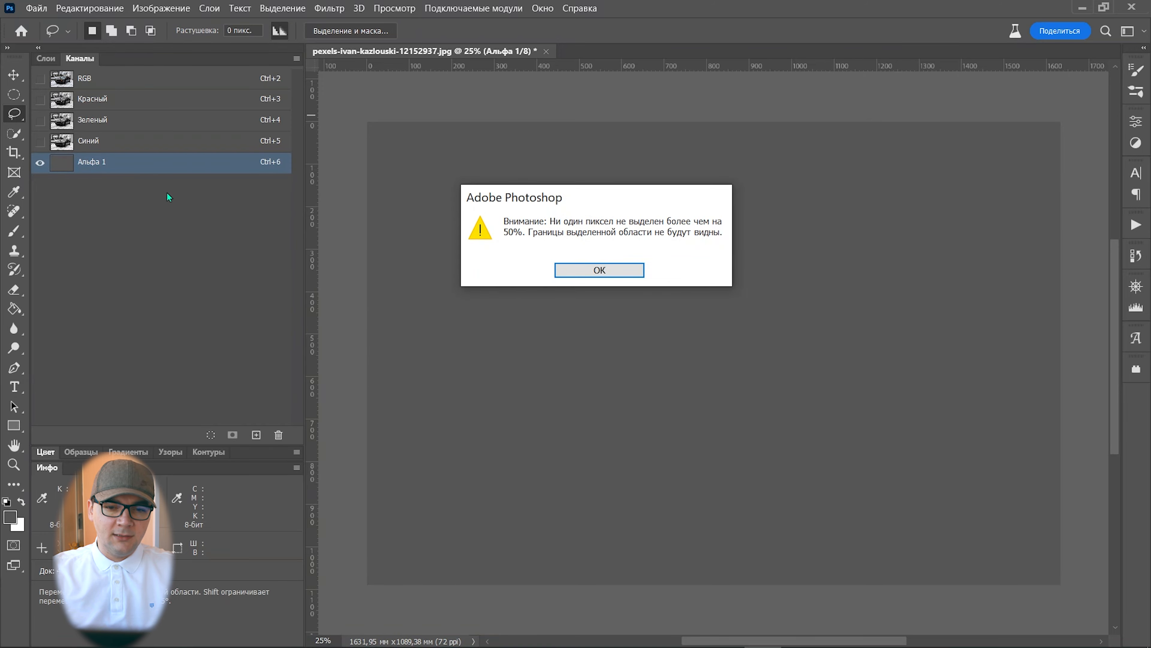
left_click(633, 271)
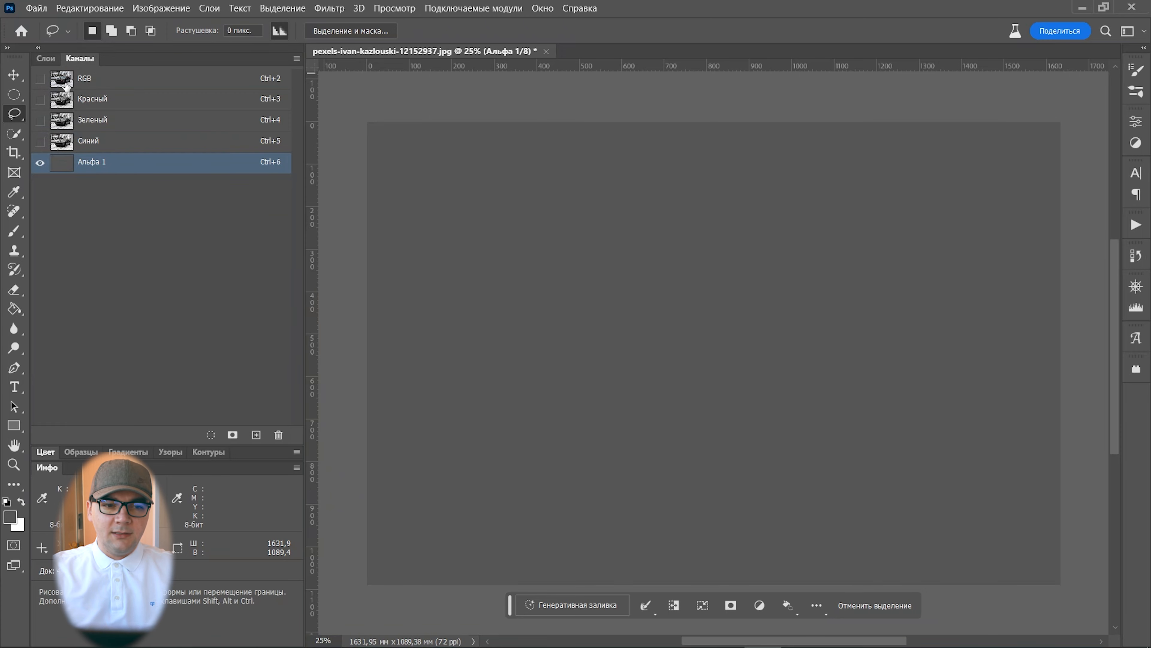
left_click(93, 80)
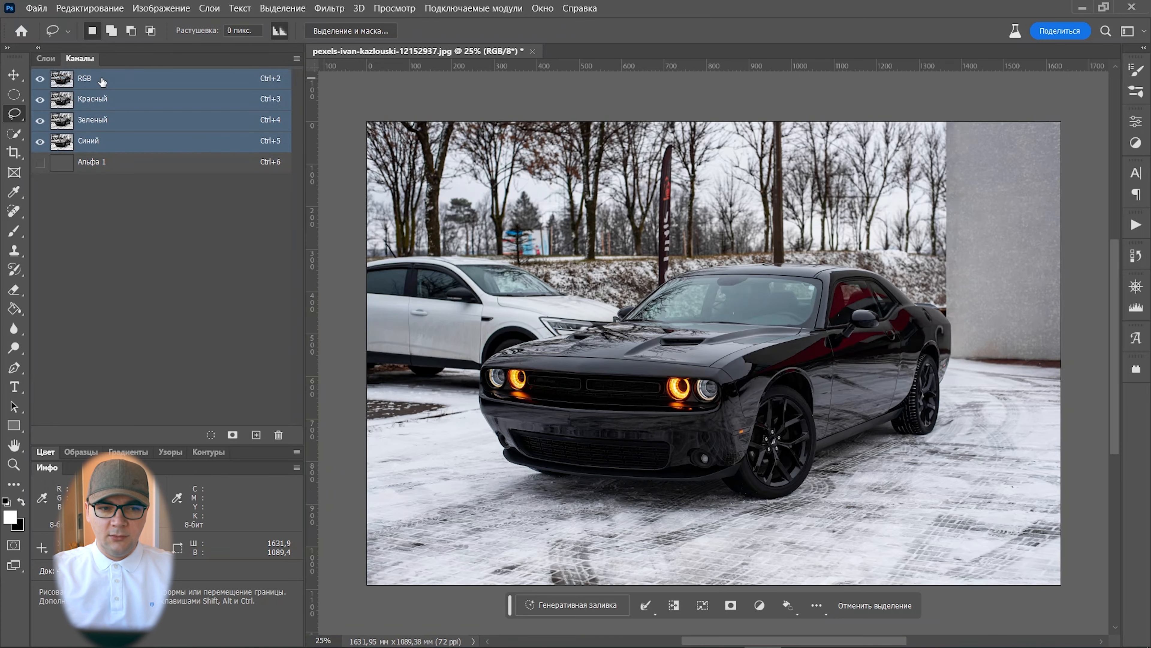
left_click(40, 62)
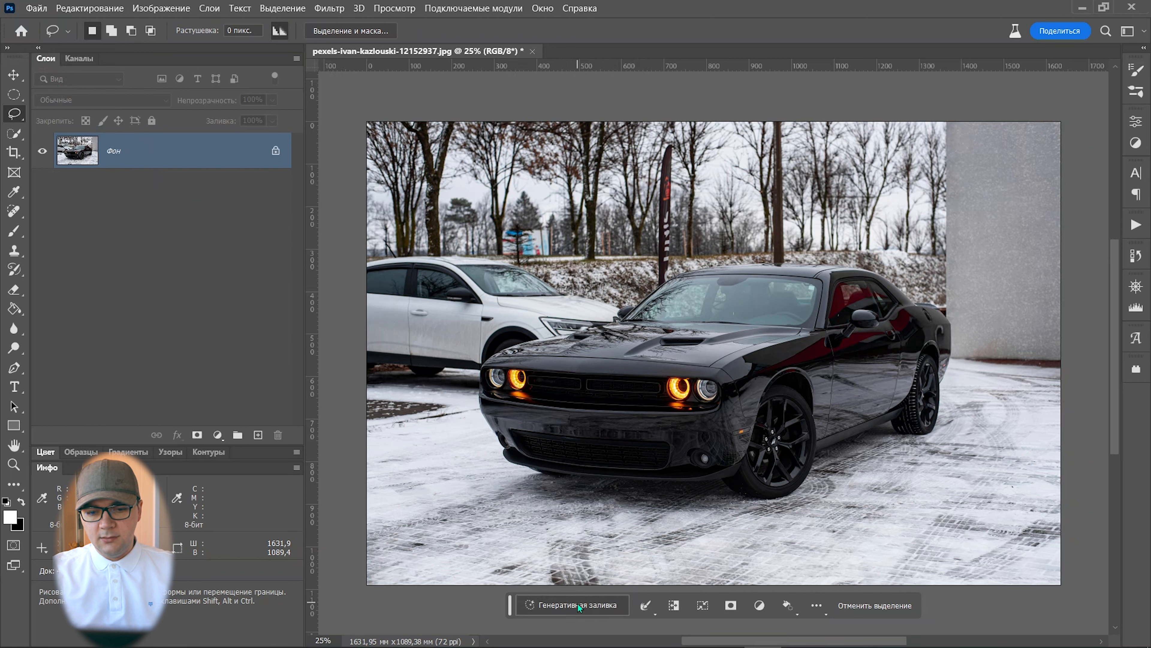
- Run Generative Fill on the partial selection with the prompt "Oil paint"
left_click(559, 605)
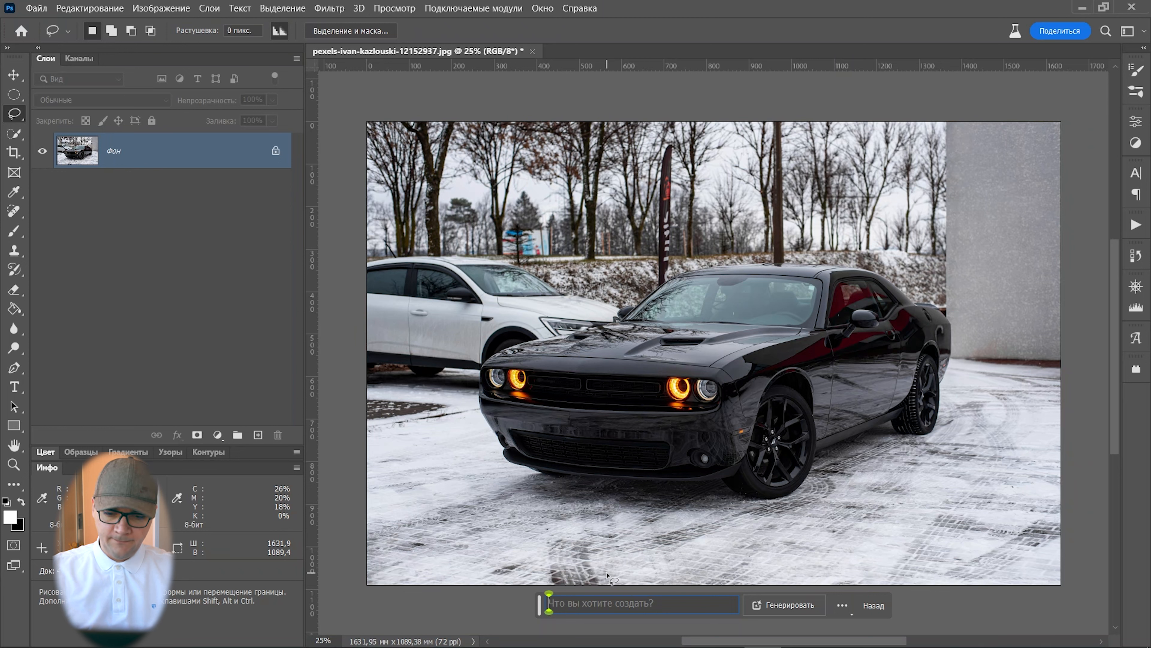
type("Oil")
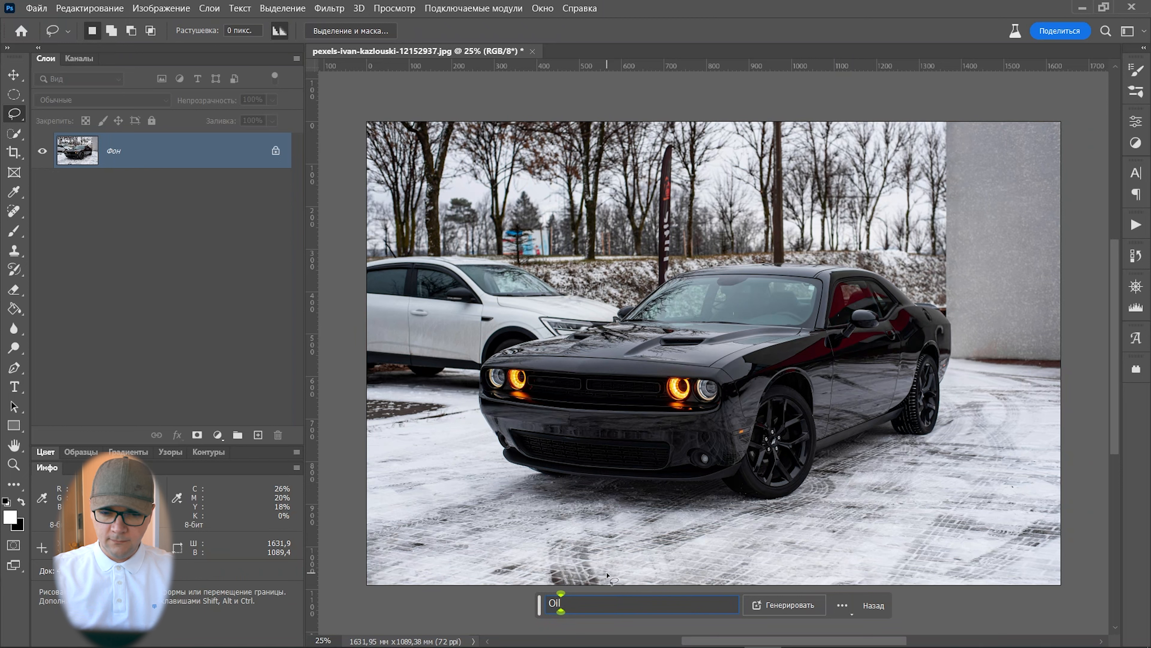
type(" paint")
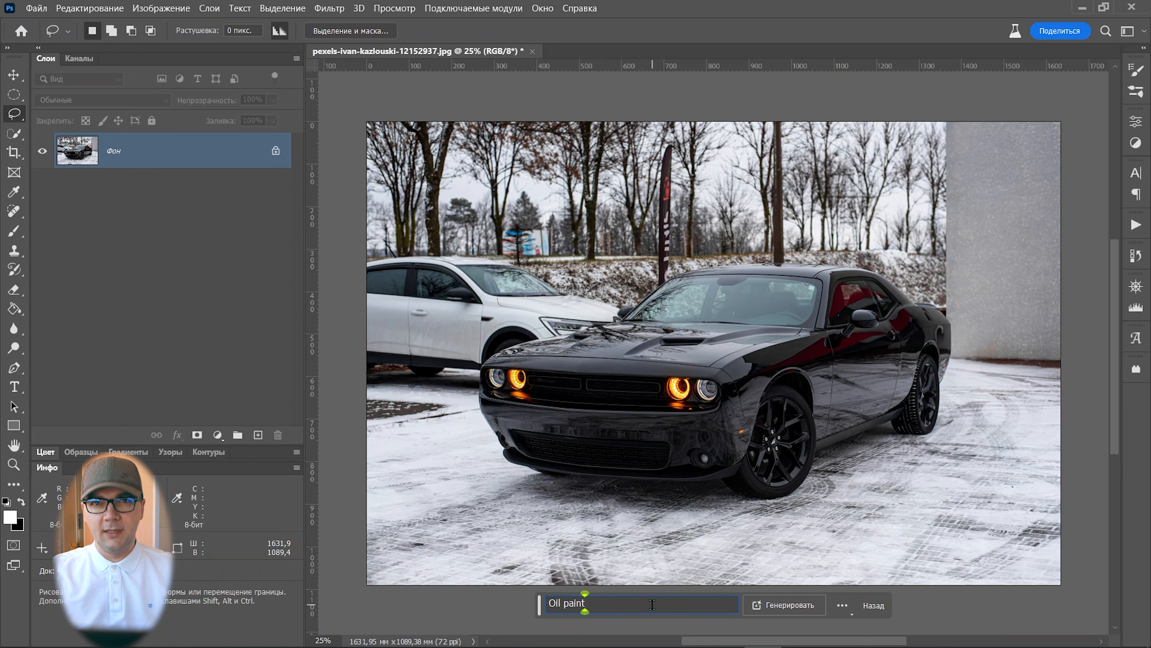
left_click(764, 602)
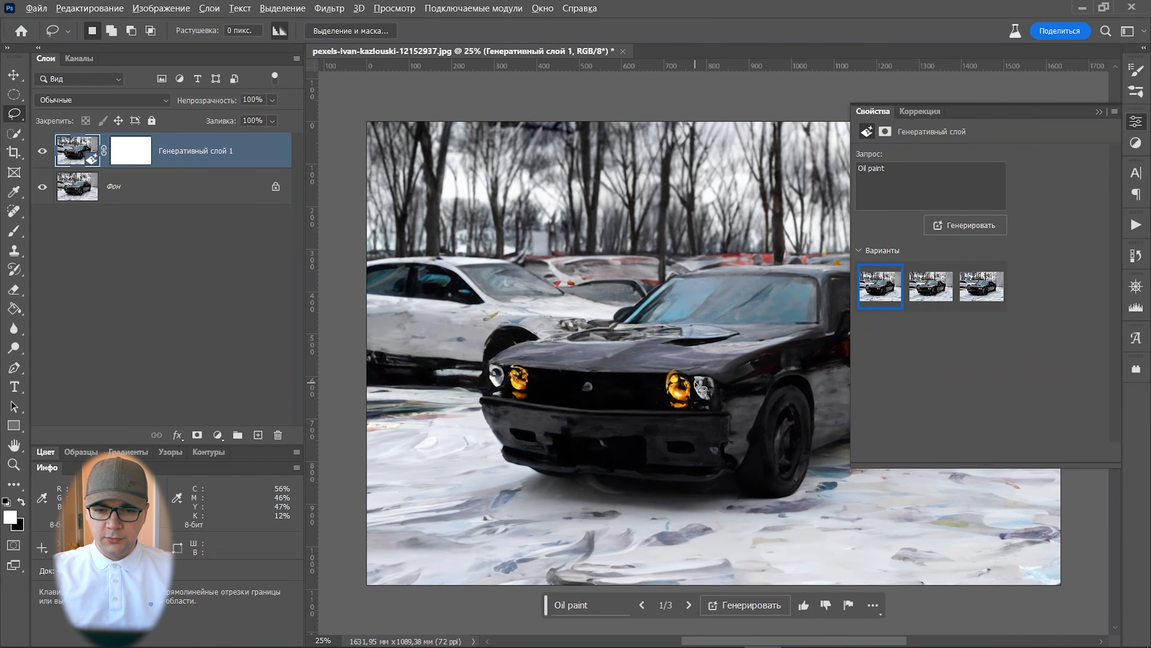
- Examine the whole car in the generated result and compare it with the second and third variations
scroll(696, 384, "down", 1)
scroll(696, 384, "up", 1)
scroll(696, 383, "down", 1)
scroll(693, 384, "right", 4)
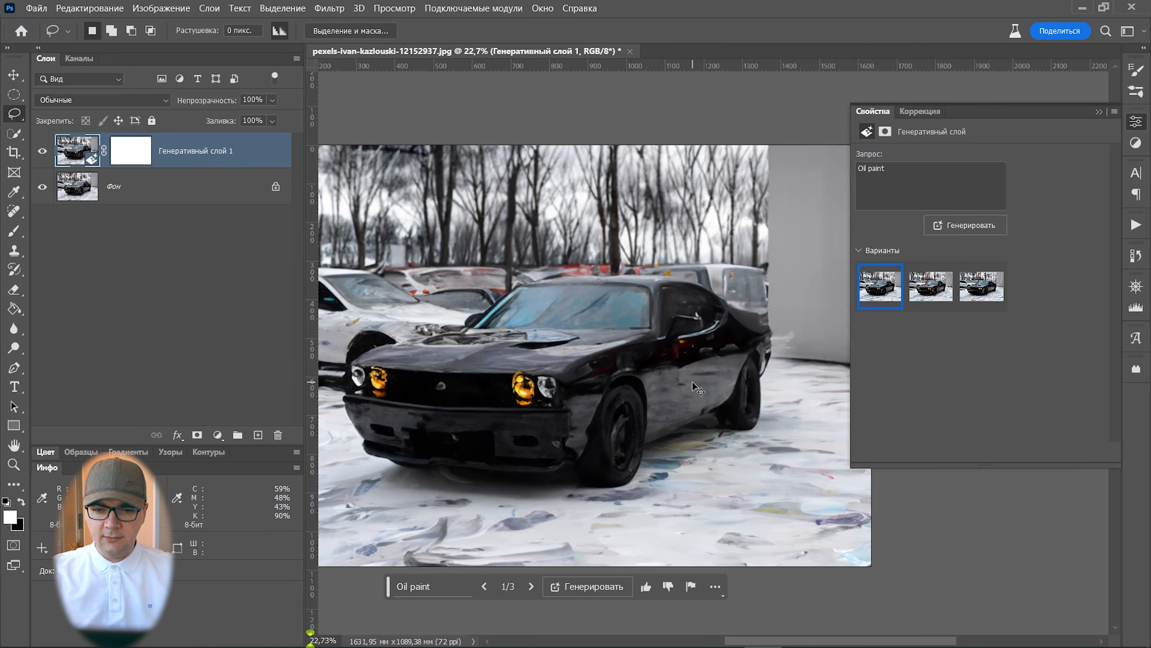
scroll(696, 386, "left", 4)
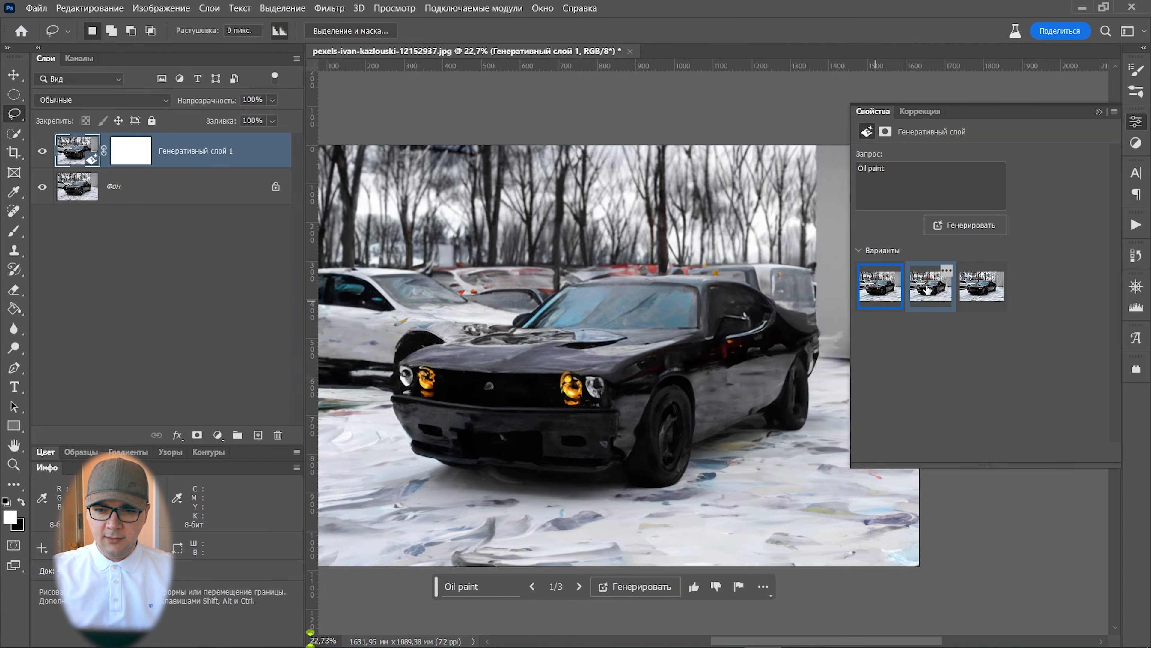
left_click(930, 305)
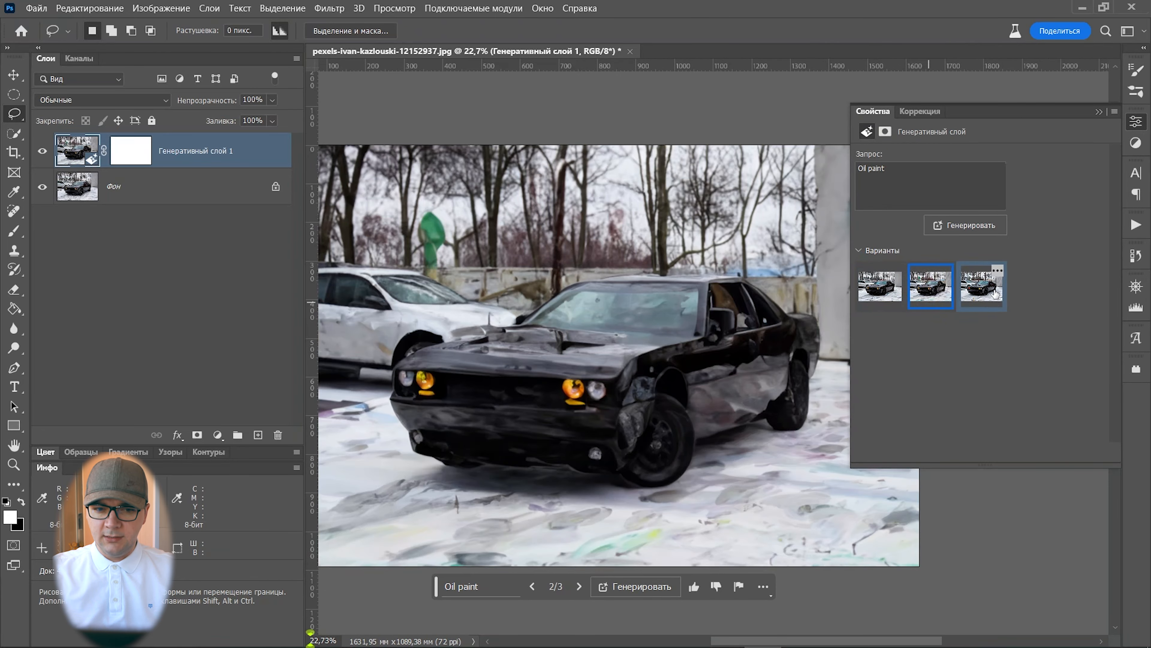
left_click(986, 300)
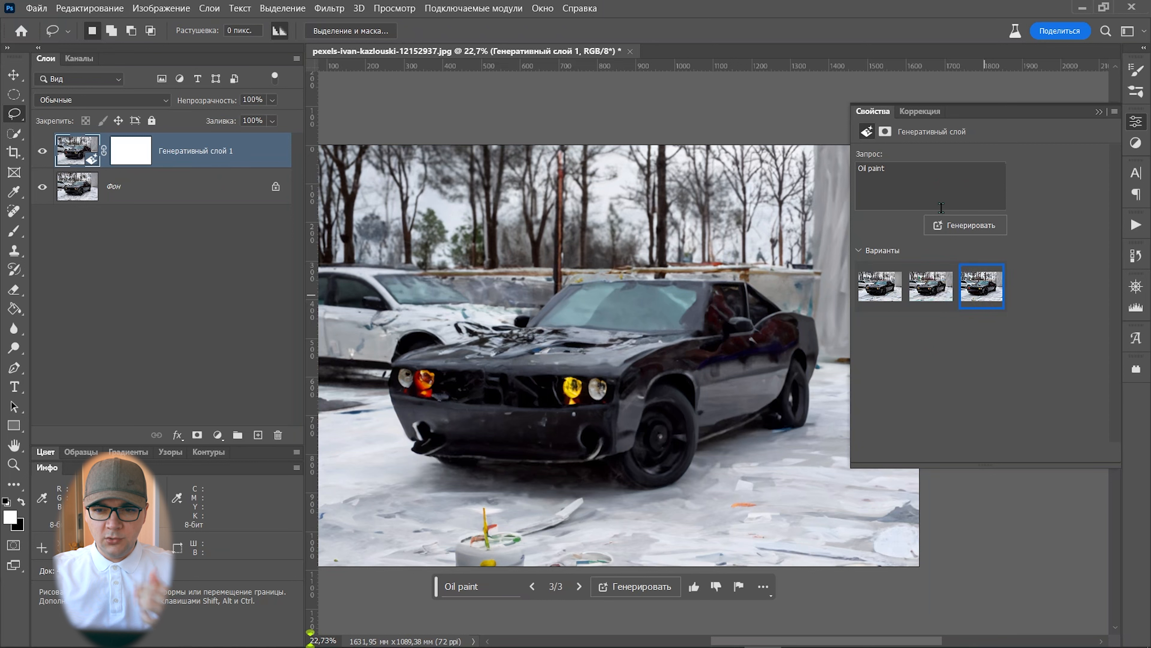
- Generate another set of variations from the same "Oil paint" prompt and choose the second variation
left_click(953, 225)
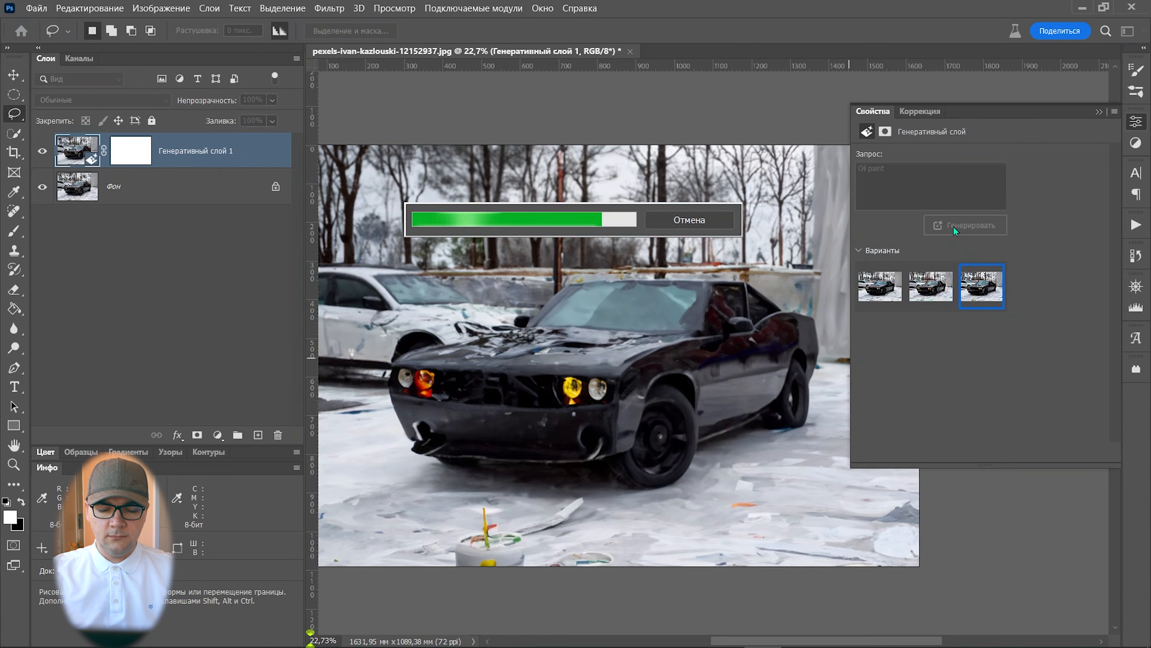
left_click(921, 305)
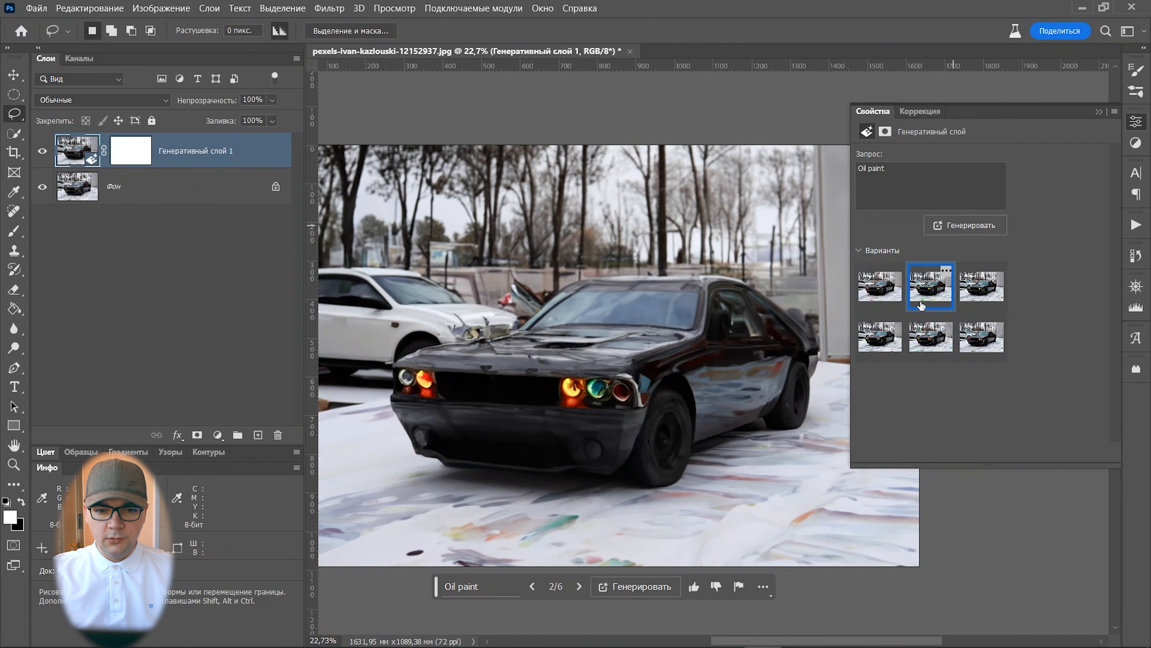
- Preview the third "Oil paint" variation, and delete the generative layer so only the original background photo is left
left_click(967, 291)
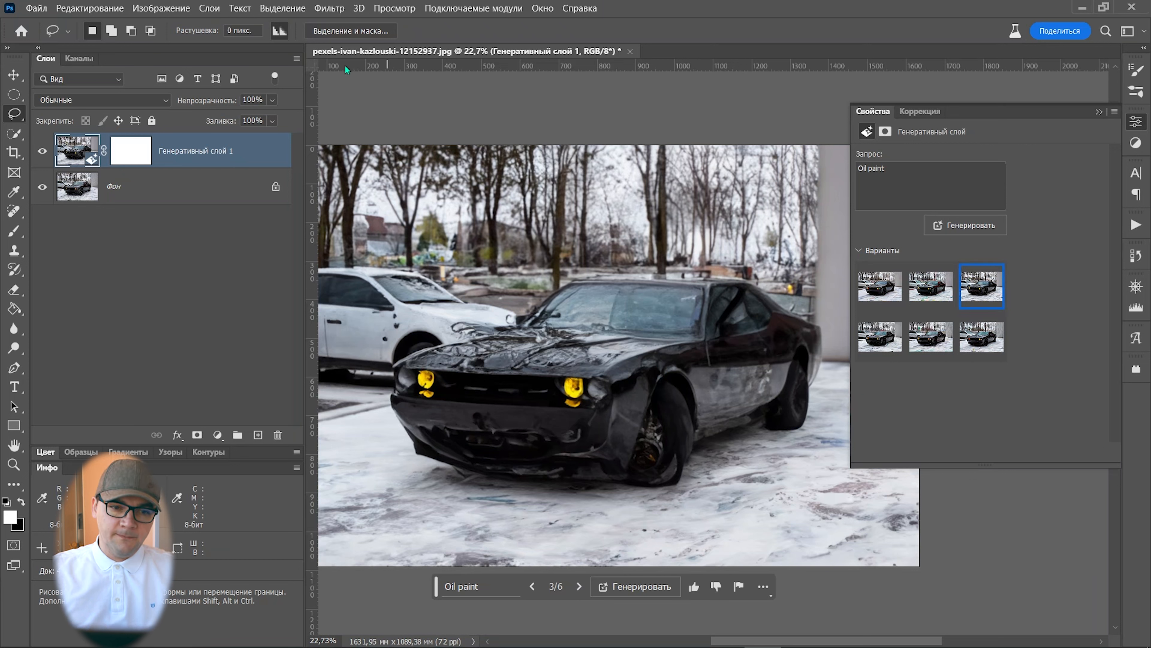
left_click_drag(205, 152, 279, 435)
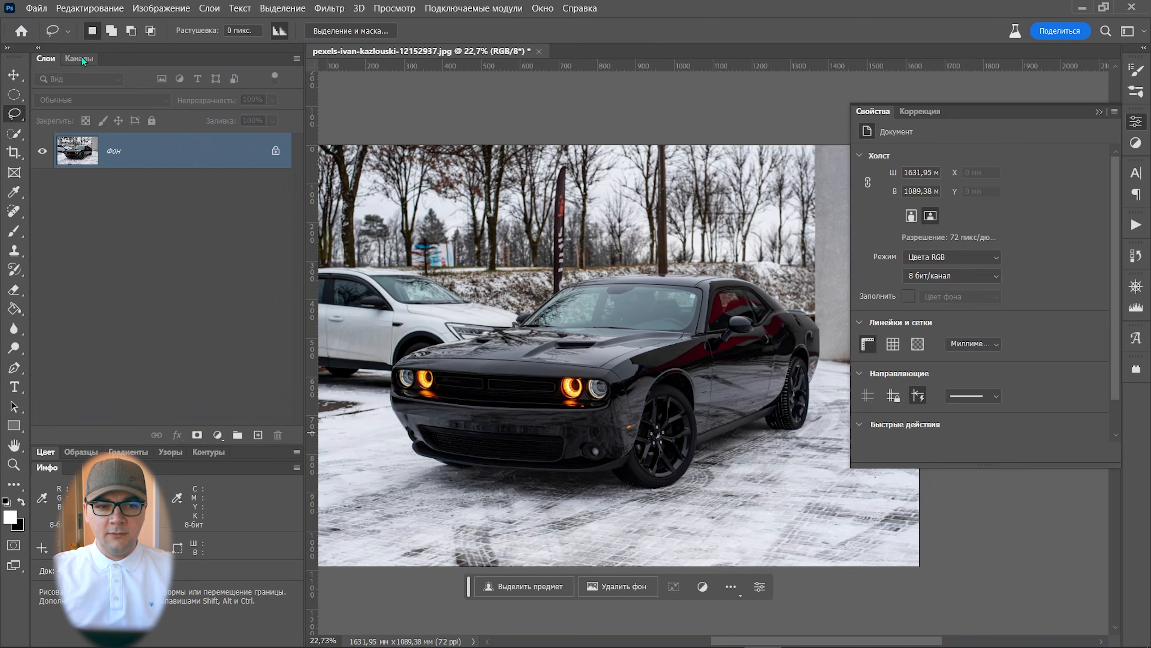
- Load the Альфа 1 channel as a selection again, and return to the layer list
left_click(78, 56)
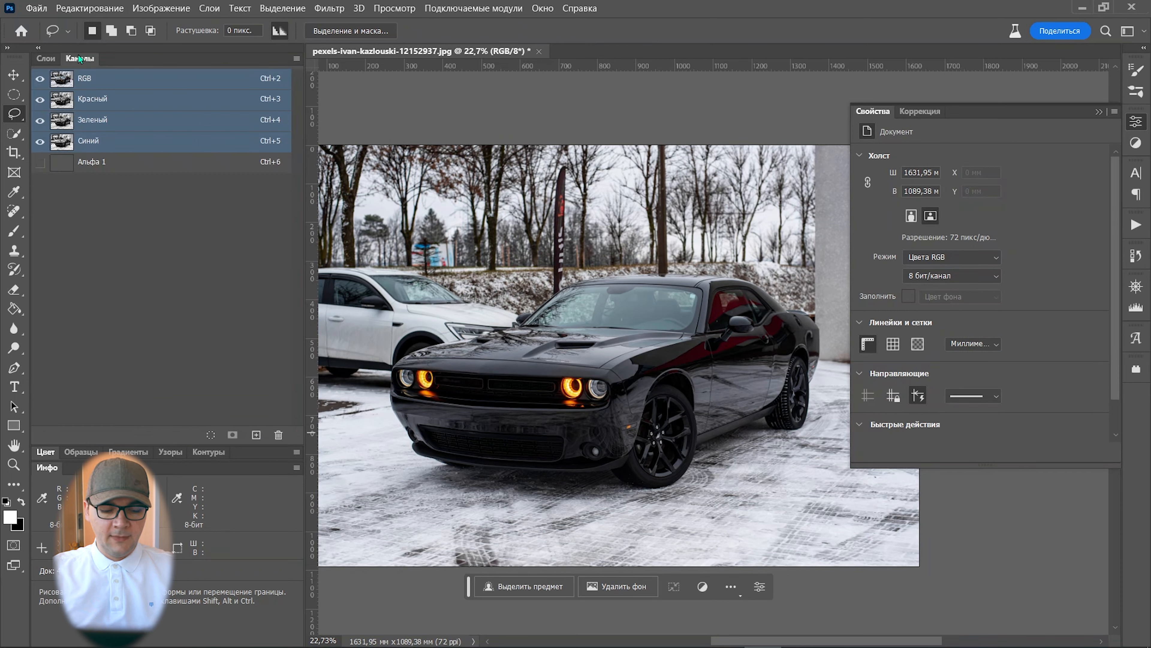
left_click(70, 168, "ctrl")
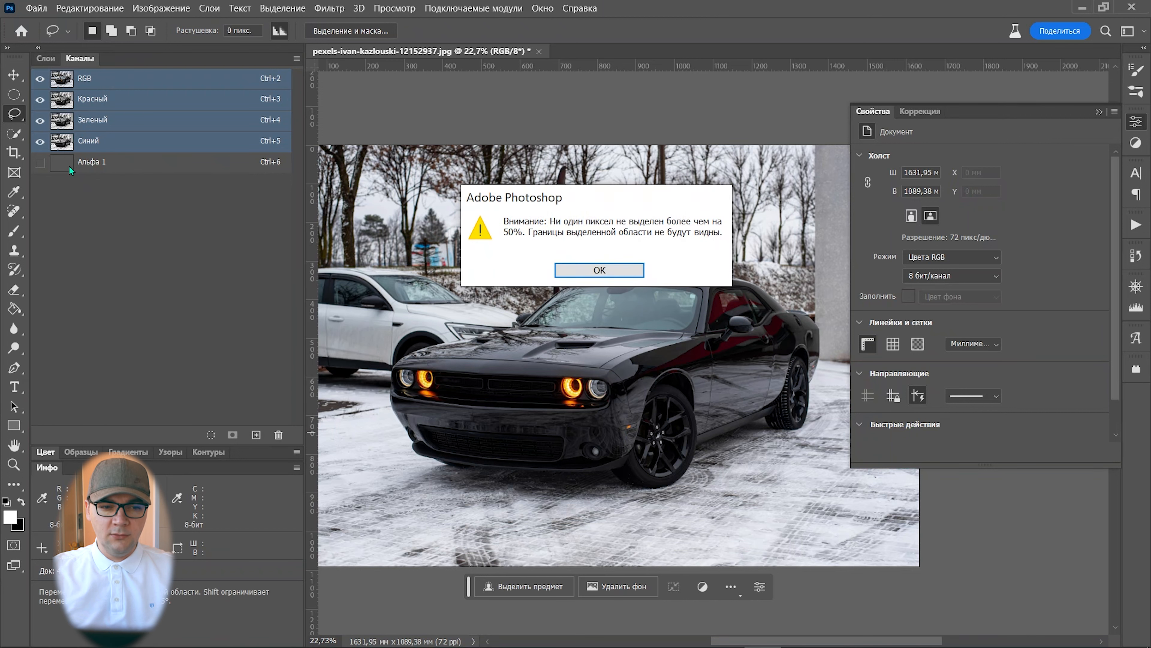
left_click(608, 271)
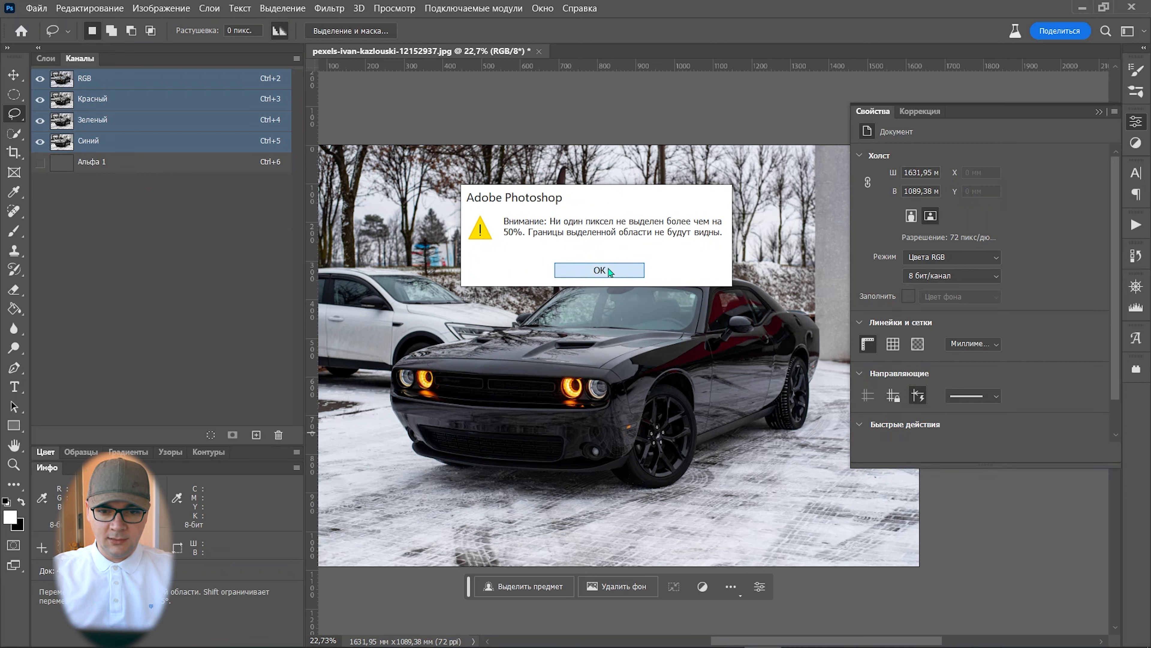
left_click(46, 58)
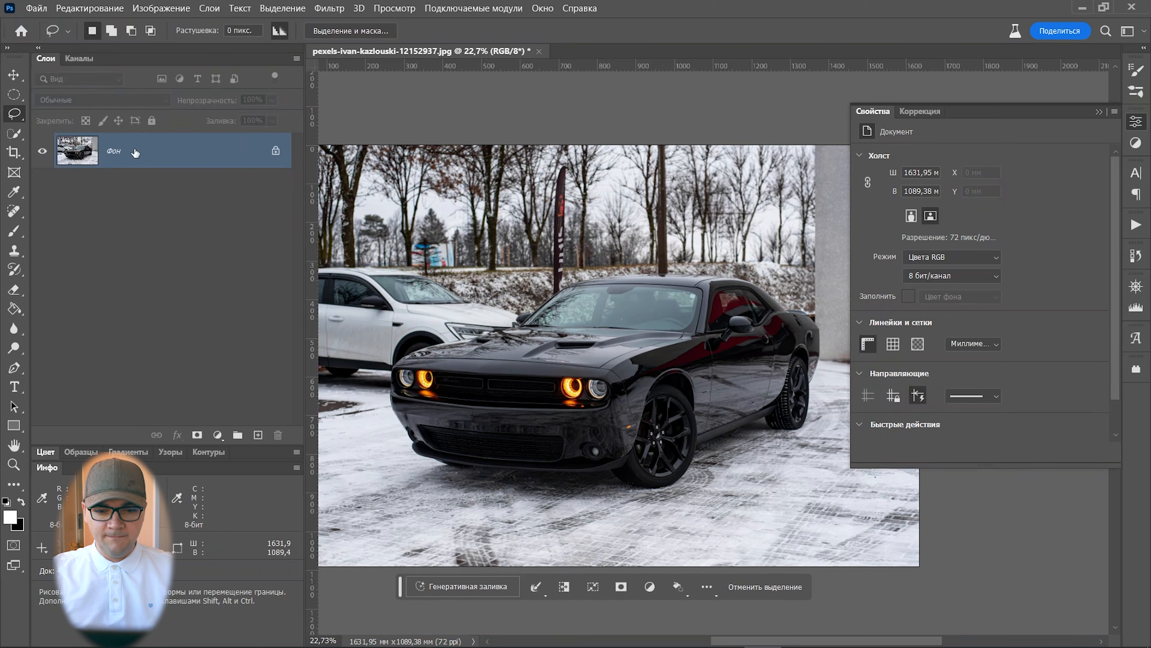
- Run Generative Fill on the partial selection with the prompt "Pixel art"
left_click(471, 582)
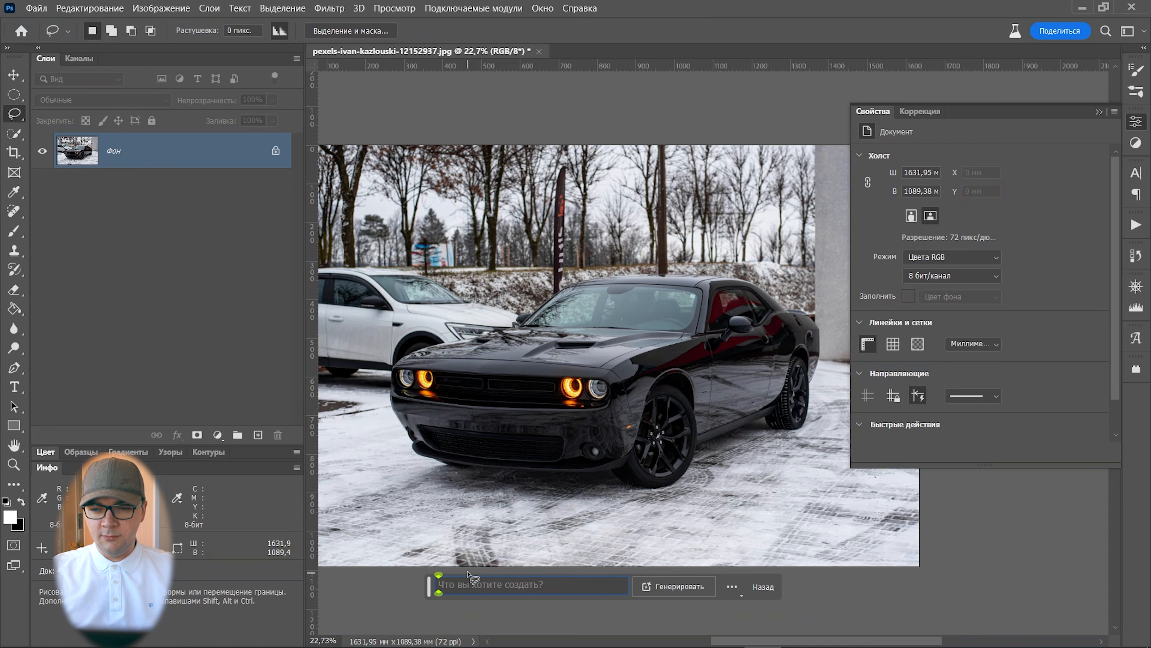
key("shift")
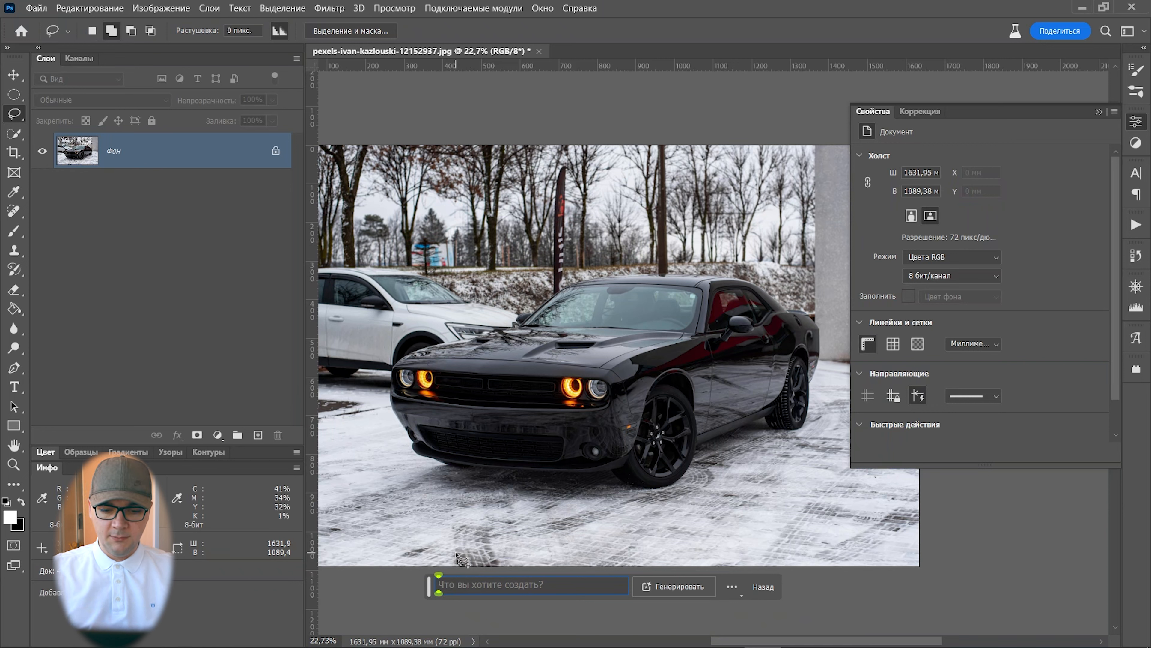
type("Р")
type("i")
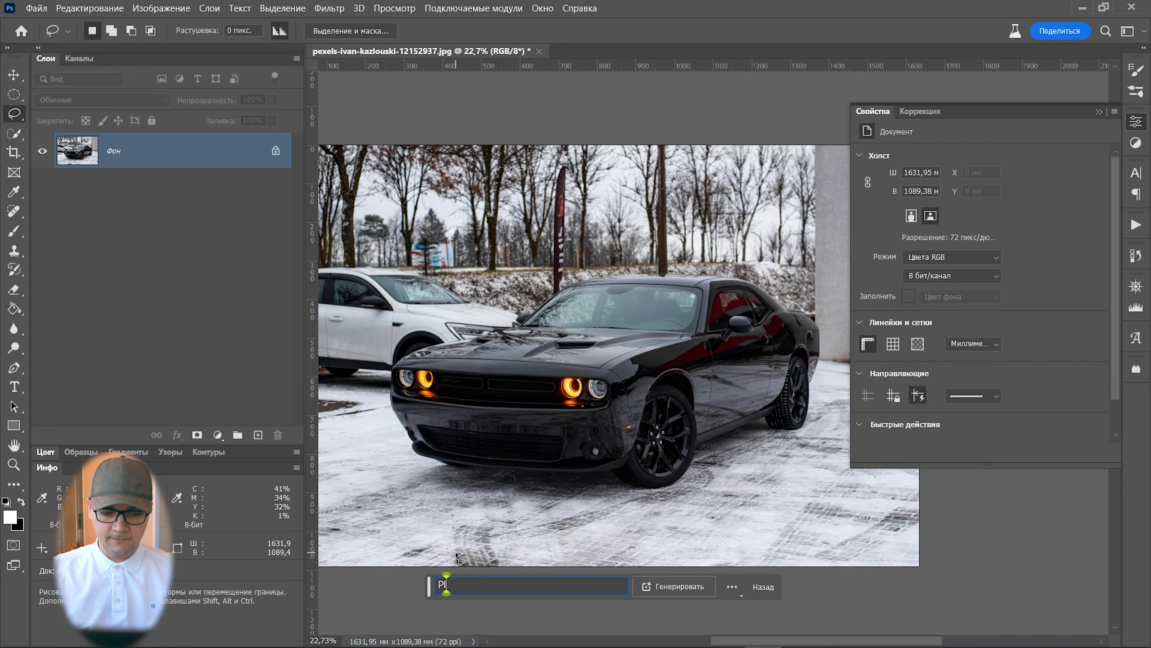
type("xel")
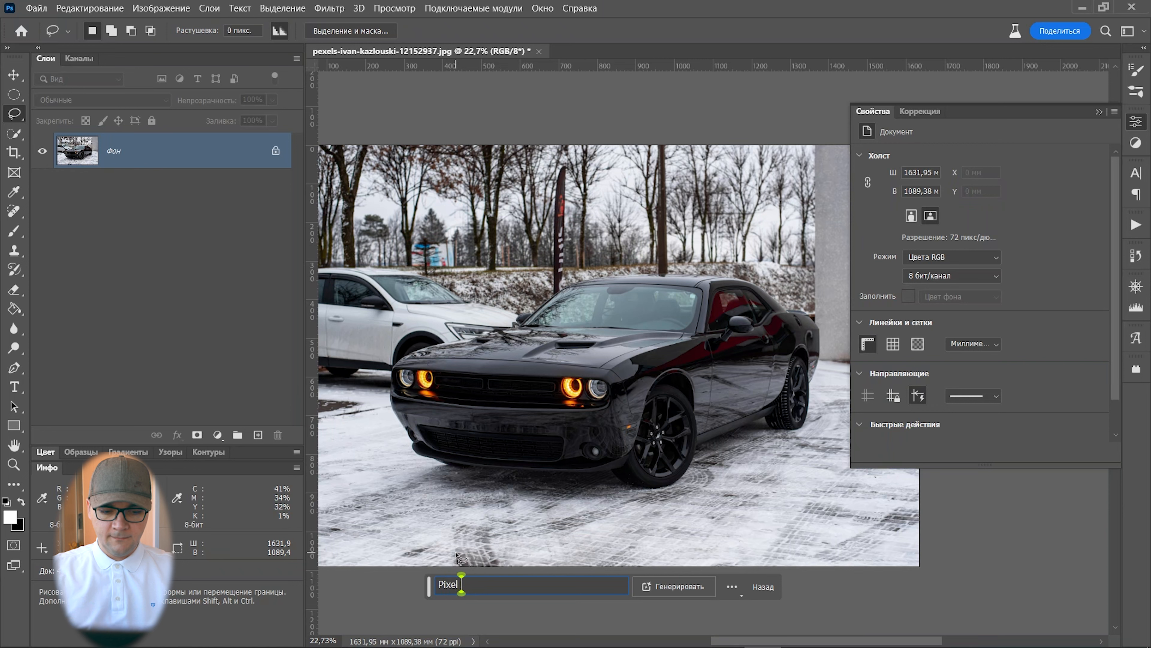
type(" art")
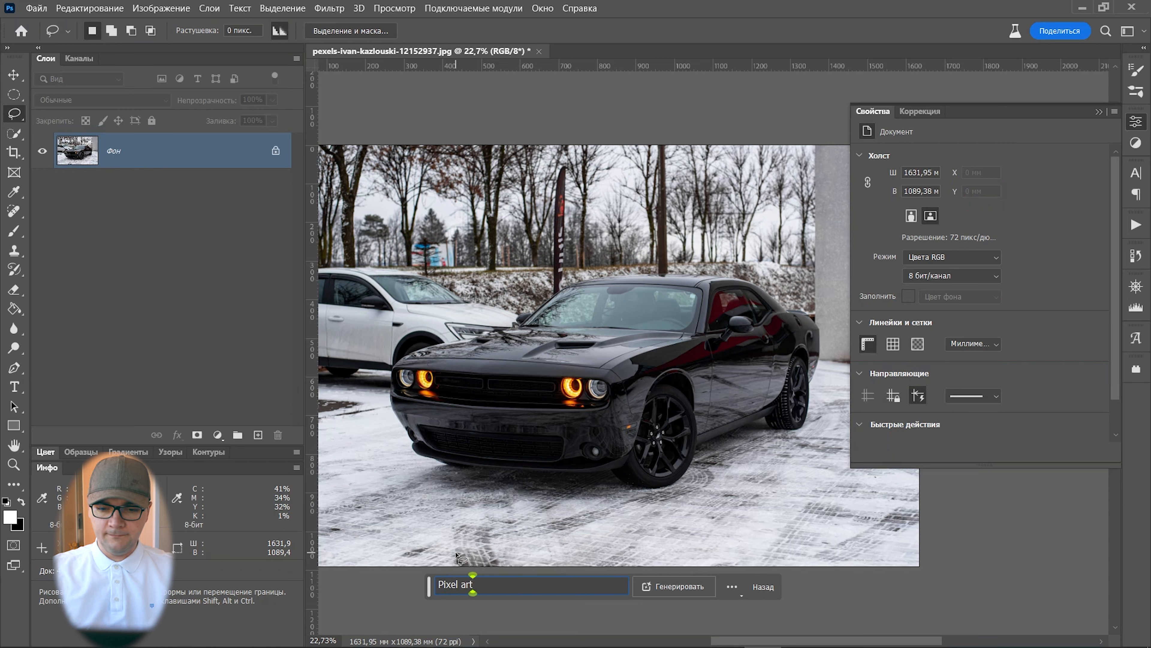
left_click(648, 587)
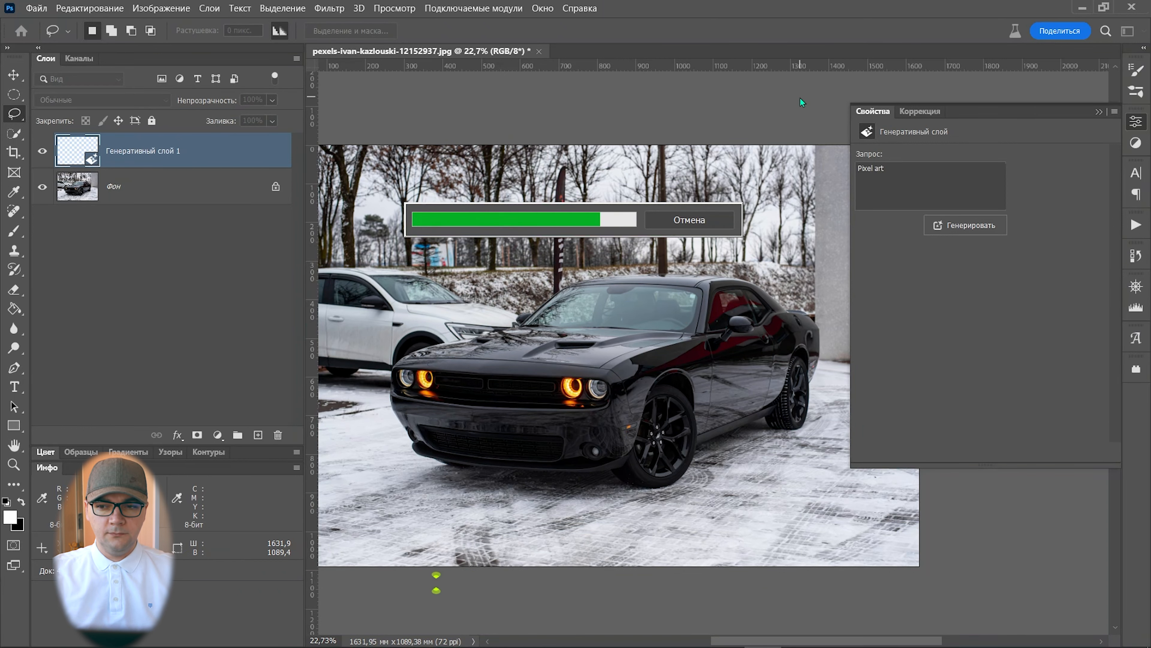
- Compare the second and third "Pixel art" variations of the car, and select the second one
left_click(921, 294)
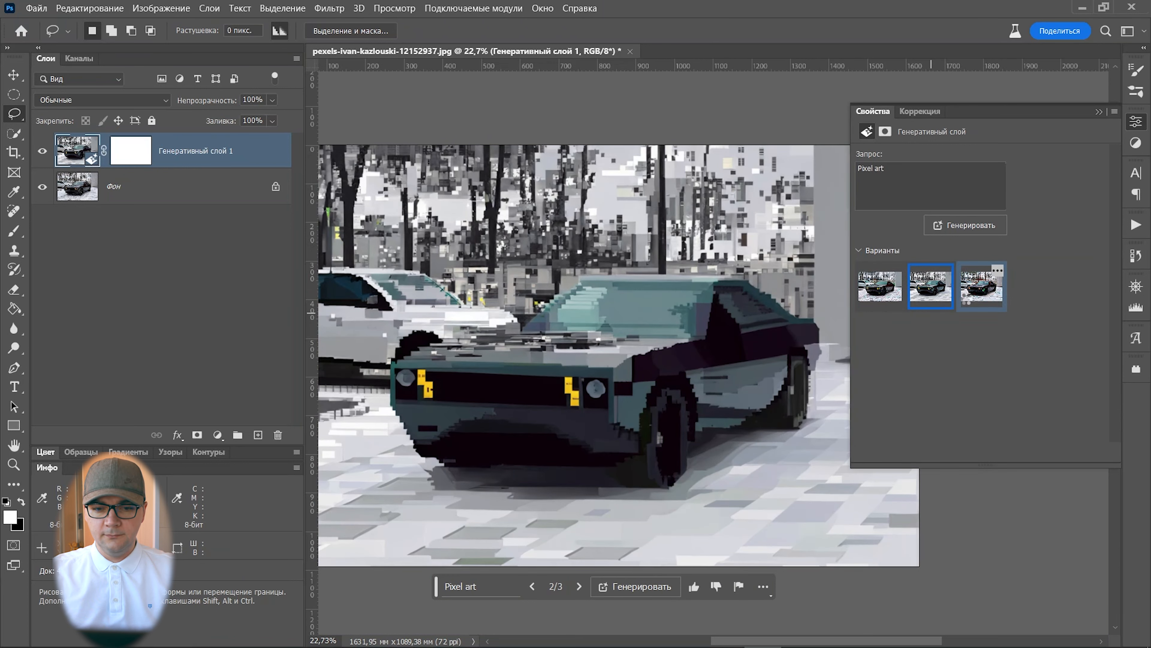
left_click(981, 302)
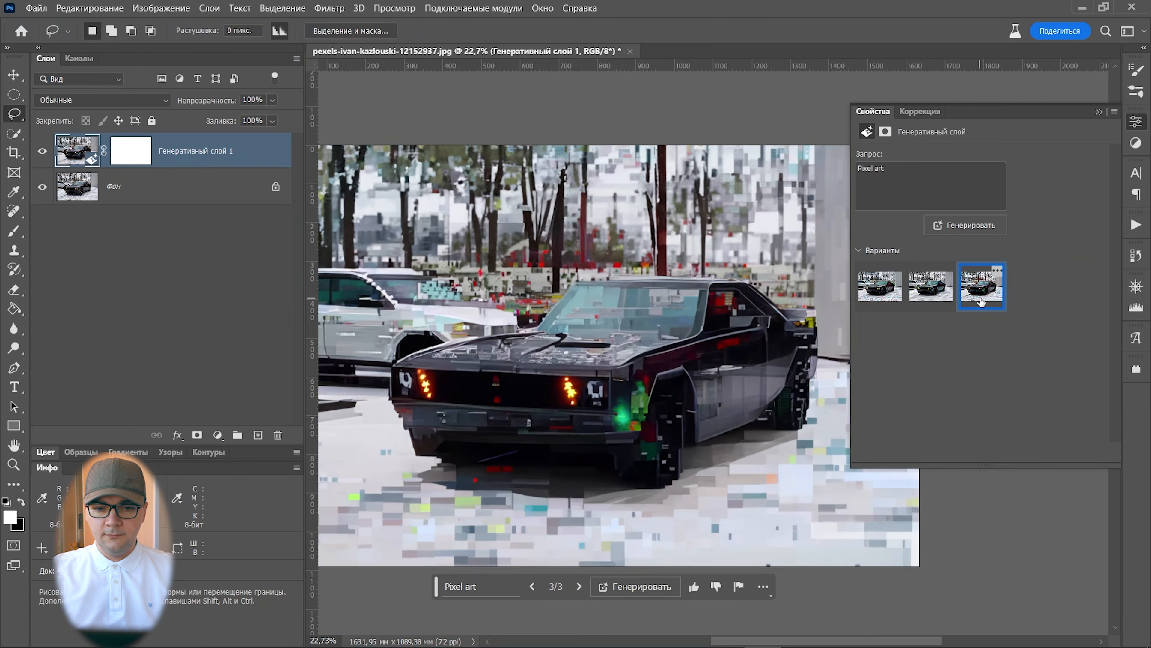
left_click(931, 286)
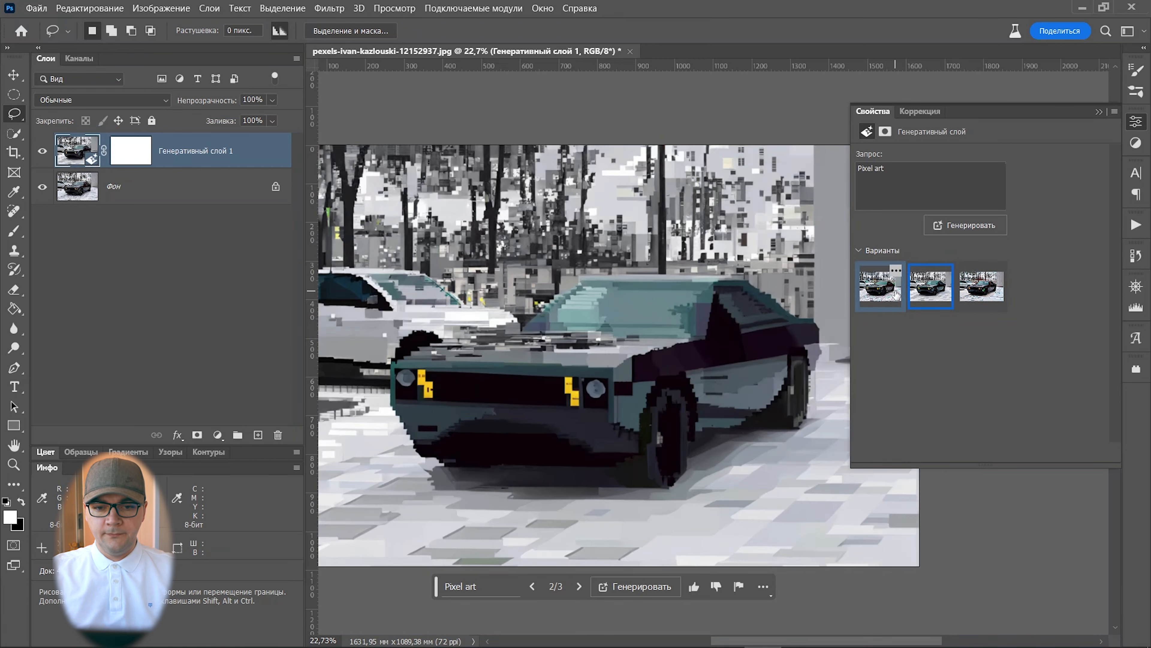